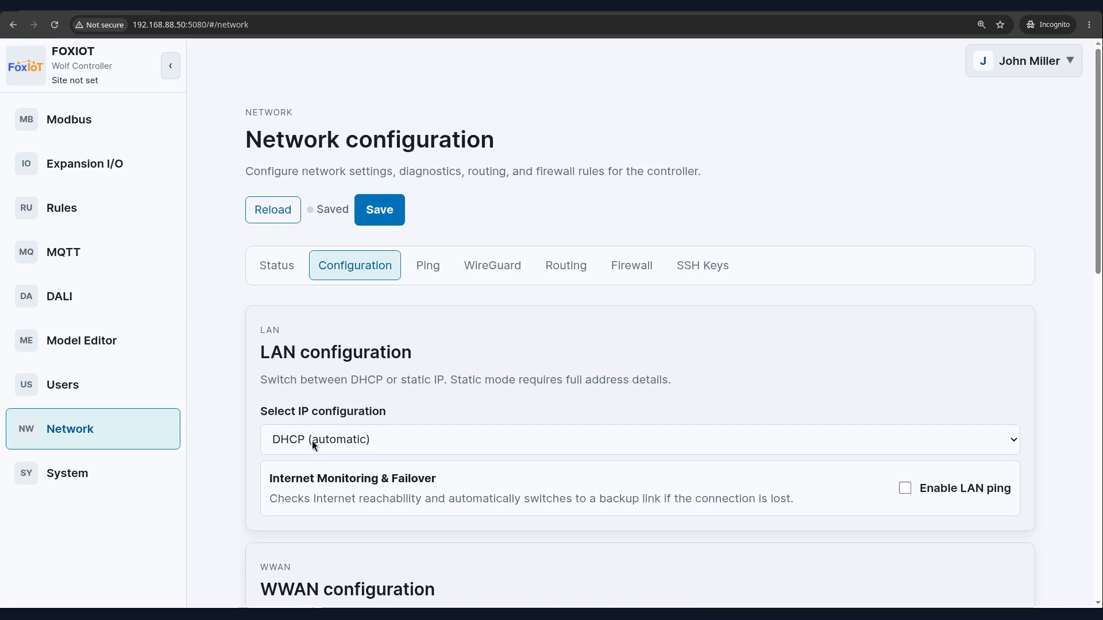
Switch the LAN configuration to Static IP (manual) and set the address to 192.168.88.50
{"action": "left_click", "coordinate": [312, 440]}
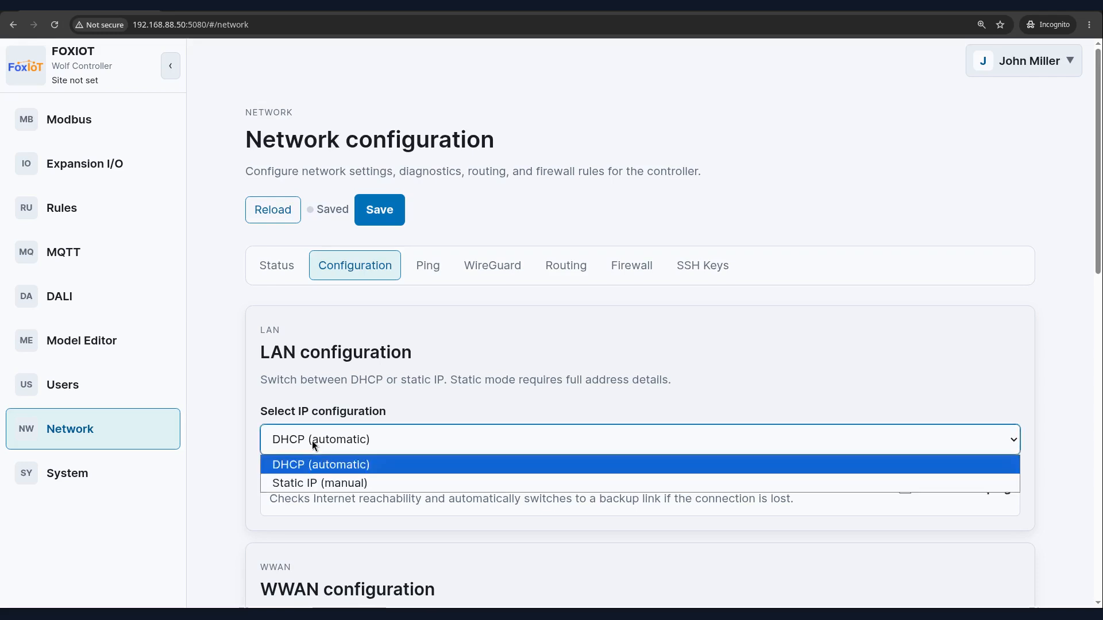
{"action": "left_click", "coordinate": [324, 484]}
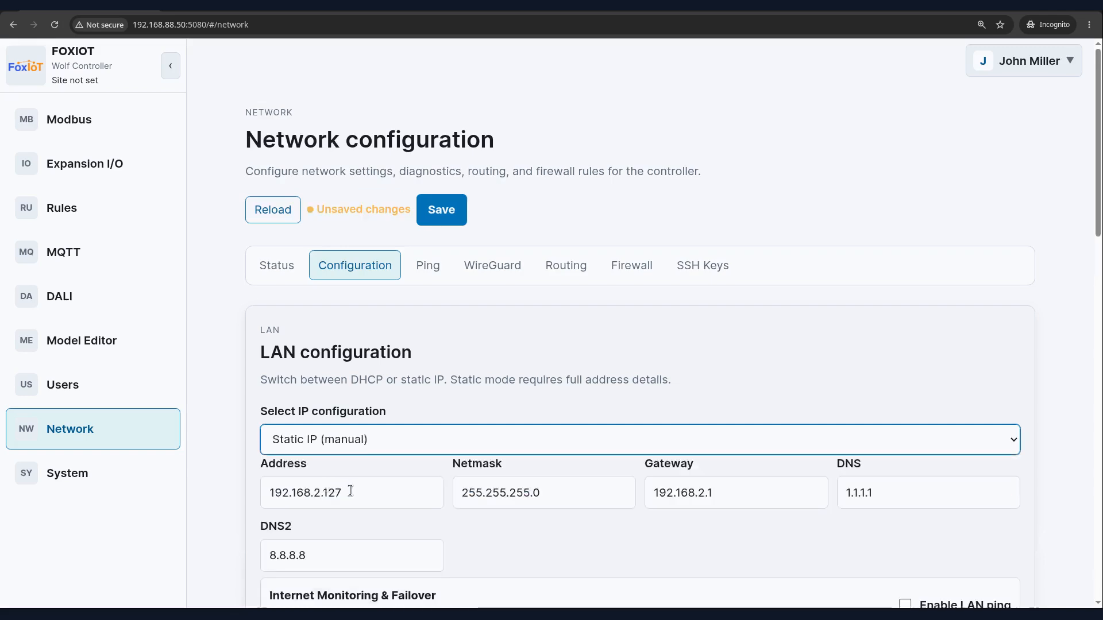
{"action": "left_click", "coordinate": [351, 492]}
{"action": "key", "text": "ctrl+a"}
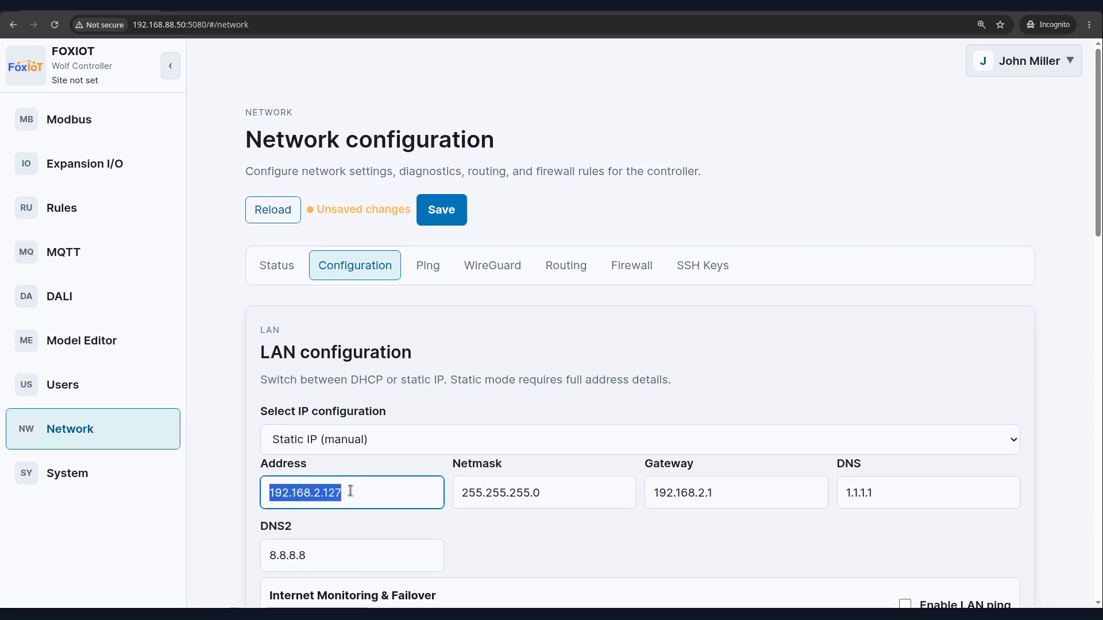
{"action": "key", "text": "BackSpace"}
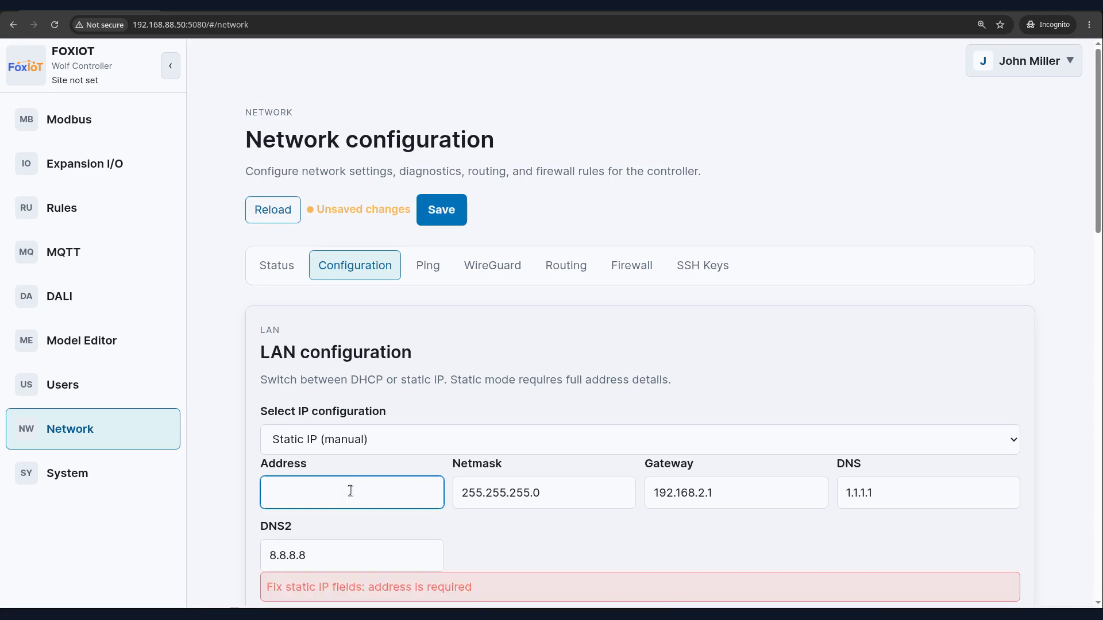
{"action": "type", "text": "192.168.88.50"}
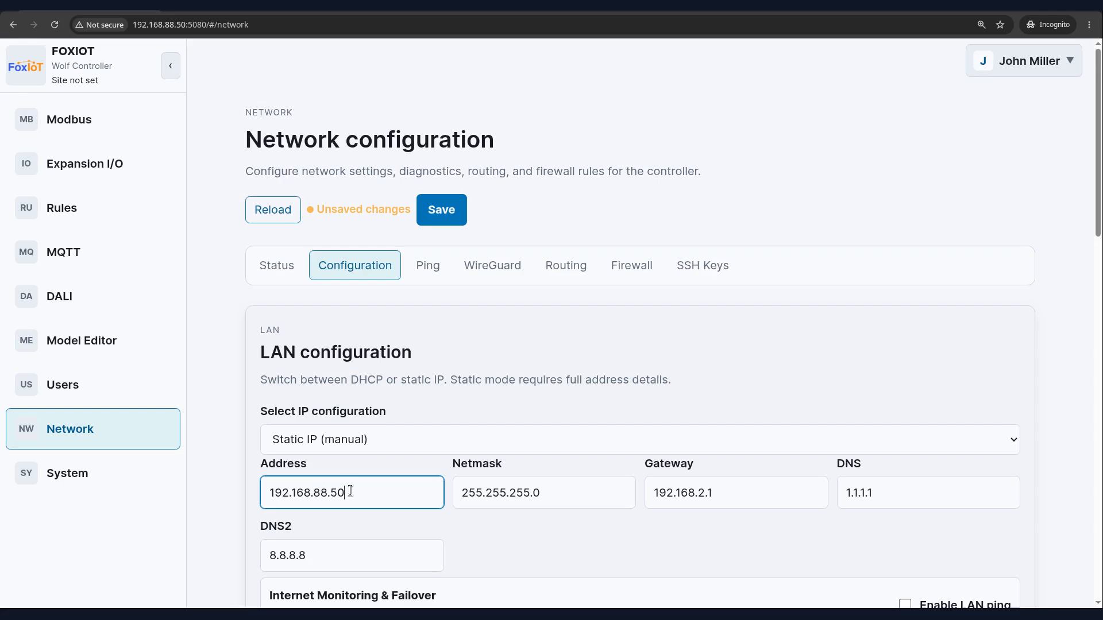
Set the LAN gateway to 192.168.88.1 and the DNS to 1.1.1.1
{"action": "triple_click", "coordinate": [700, 496]}
{"action": "key", "text": "BackSpace"}
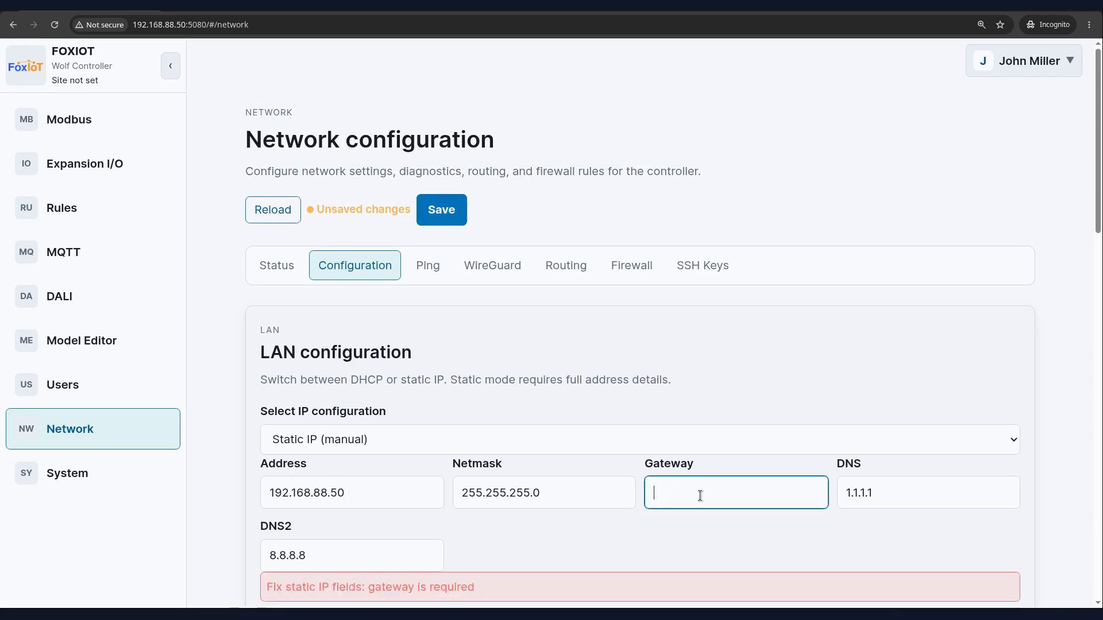
{"action": "type", "text": "192.168.88.1"}
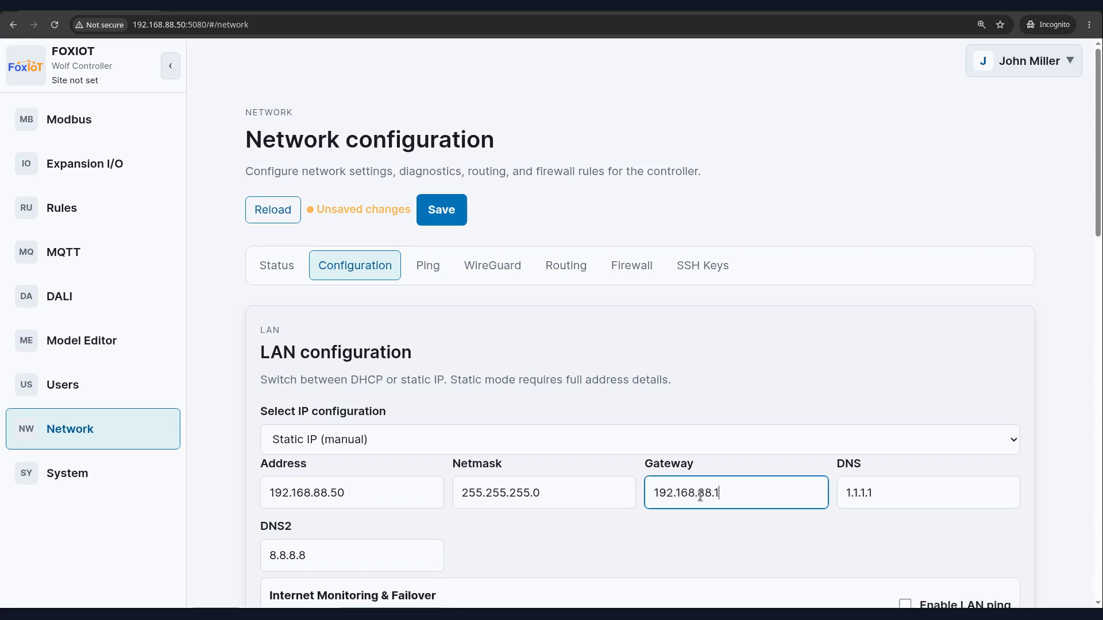
{"action": "triple_click", "coordinate": [898, 501]}
{"action": "key", "text": "BackSpace"}
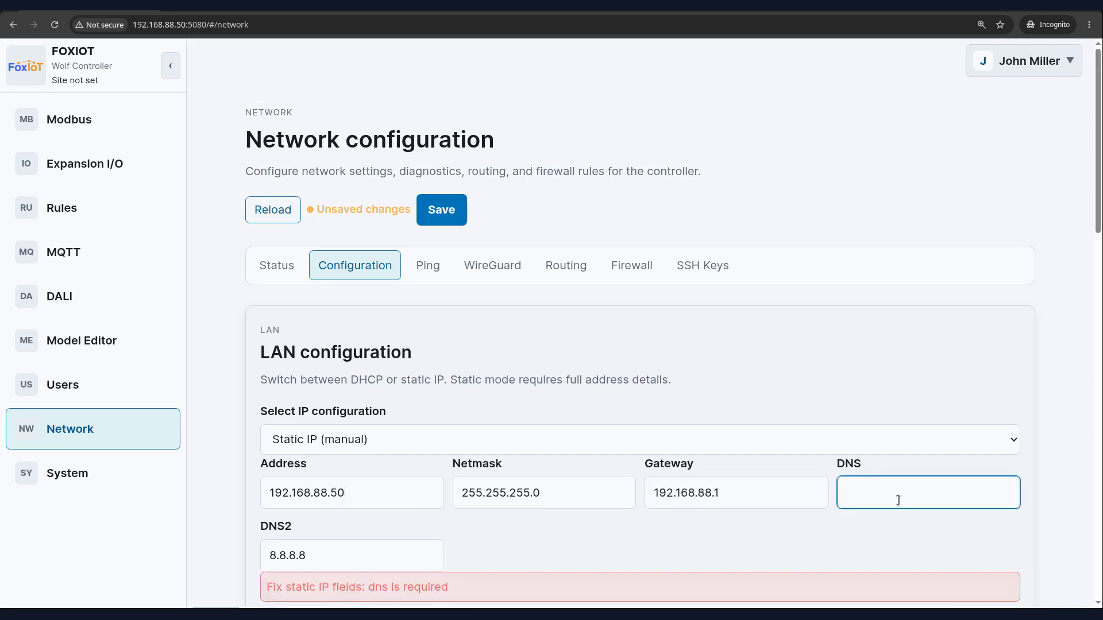
{"action": "type", "text": "1.1.1.1"}
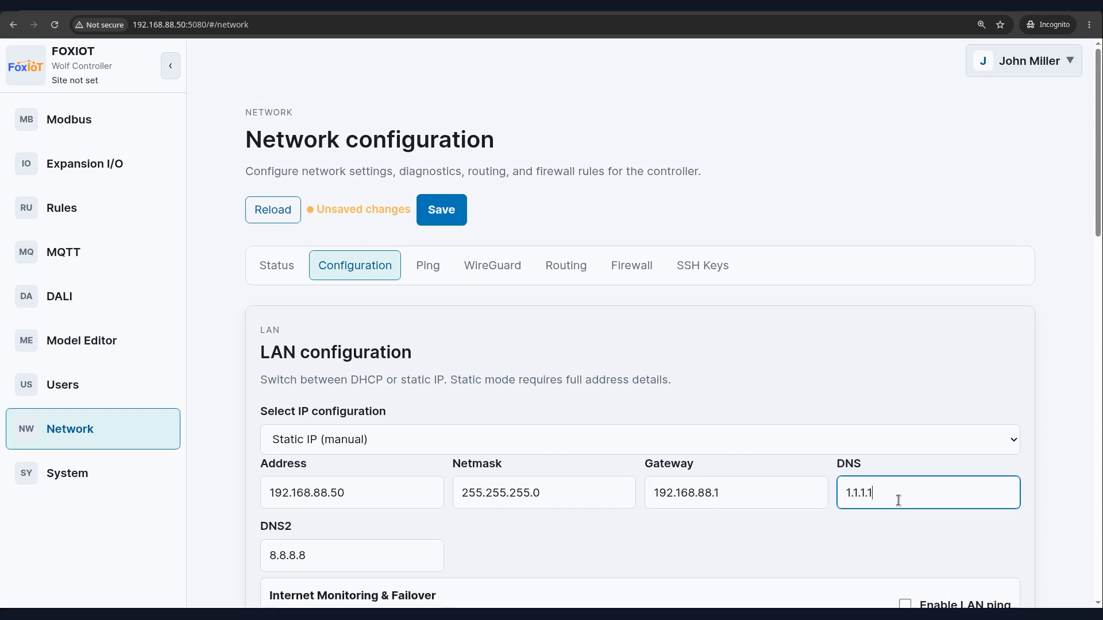
Re-enter DNS2 as 8.8.8.8 and save the network configuration
{"action": "left_click", "coordinate": [279, 558]}
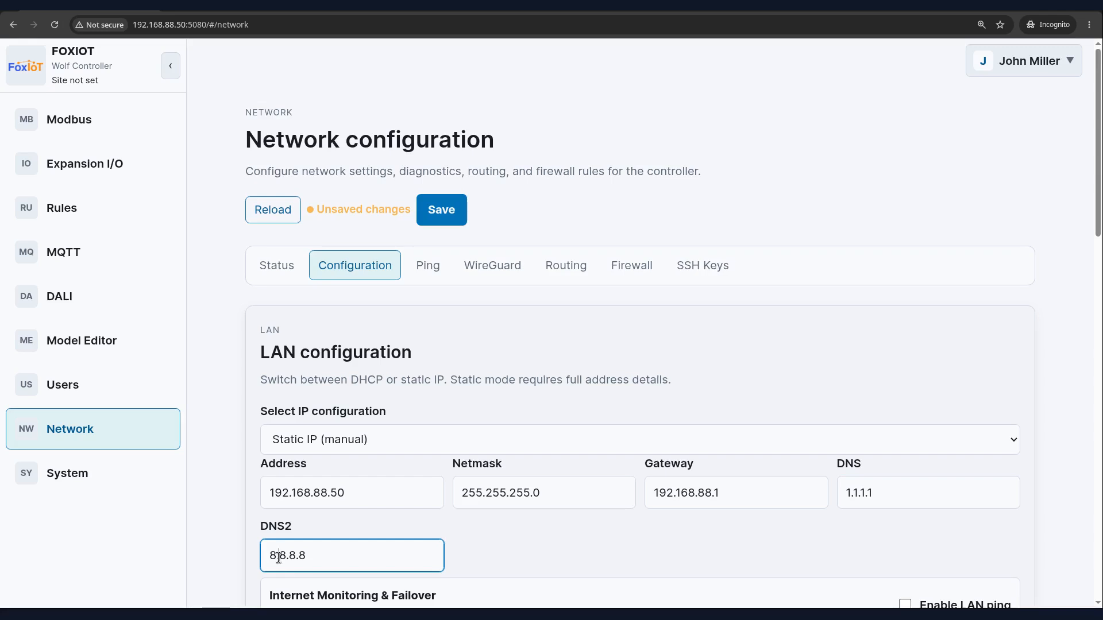
{"action": "triple_click", "coordinate": [278, 557]}
{"action": "key", "text": "BackSpace"}
{"action": "type", "text": "8.8.8.8"}
{"action": "scroll", "coordinate": [278, 557], "scroll_direction": "down", "scroll_amount": 1}
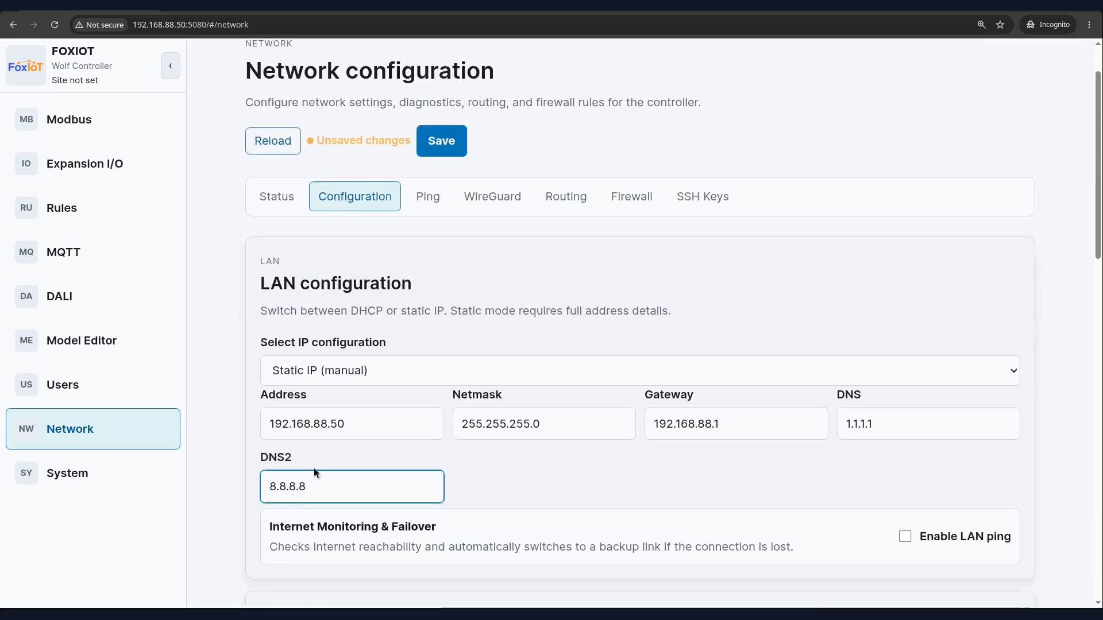
{"action": "left_click", "coordinate": [440, 139]}
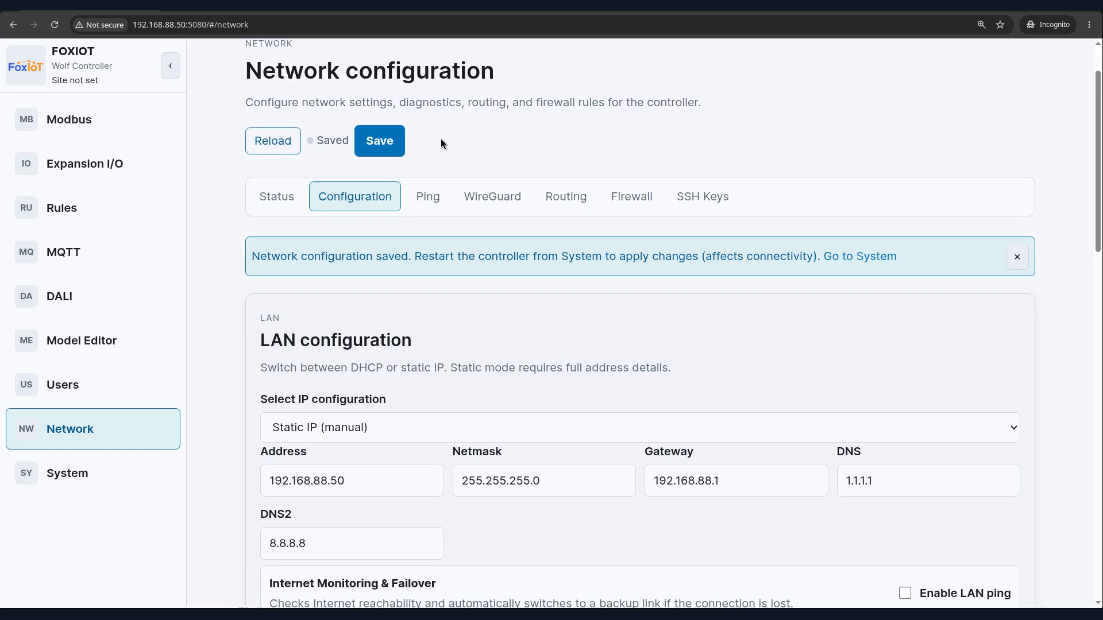
Add a second NTP time server with the address 192.168.88.2
{"action": "scroll", "coordinate": [441, 140], "scroll_direction": "down", "scroll_amount": 5}
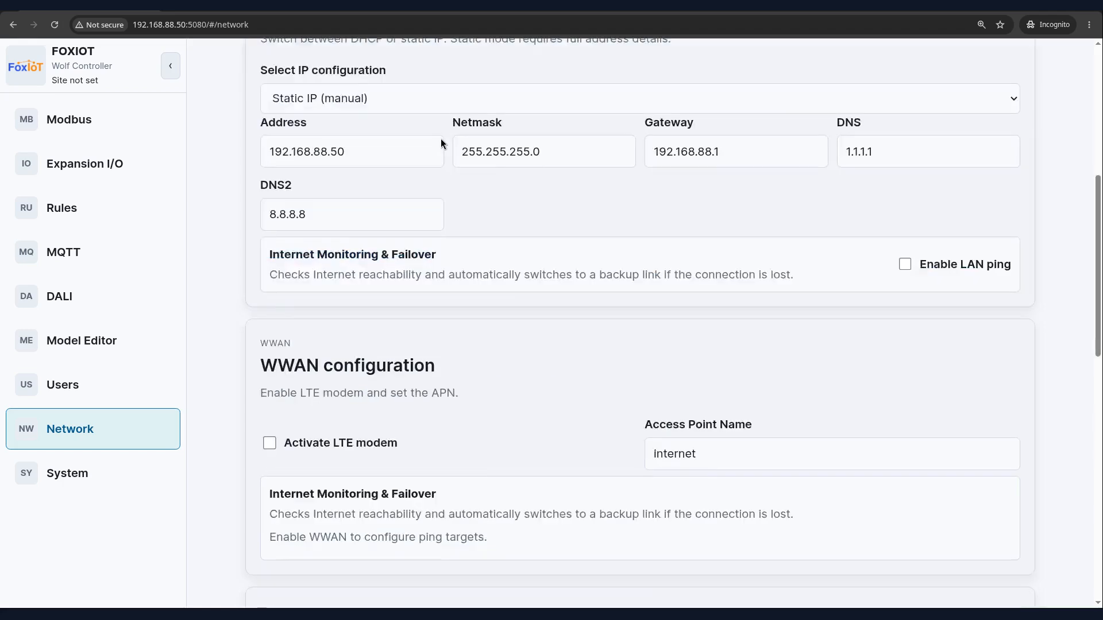
{"action": "scroll", "coordinate": [440, 139], "scroll_direction": "down", "scroll_amount": 10}
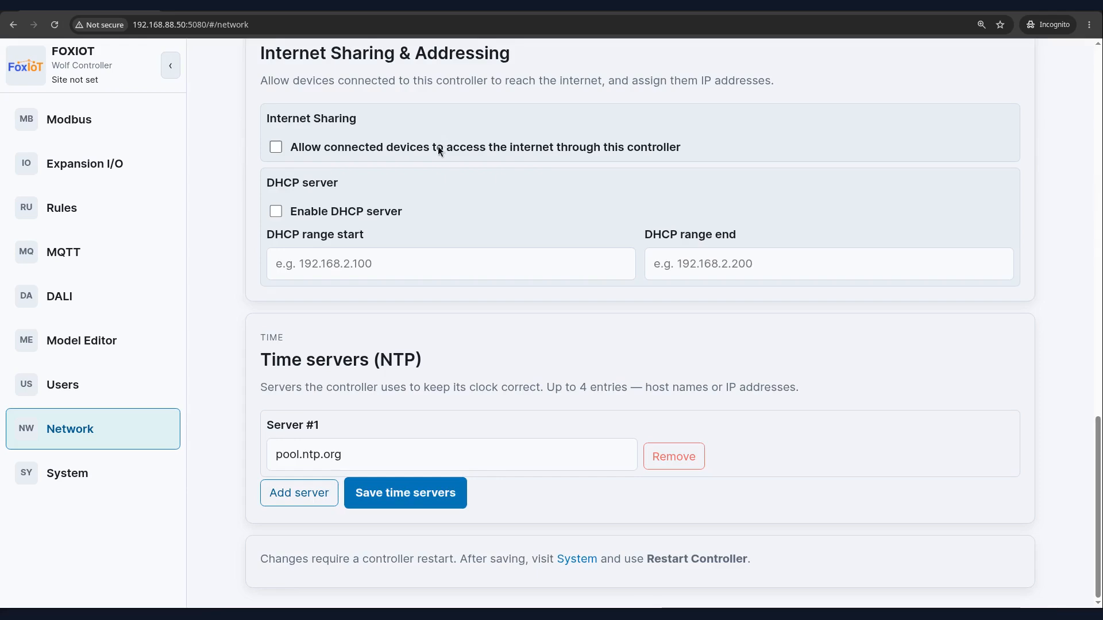
{"action": "left_click", "coordinate": [295, 499]}
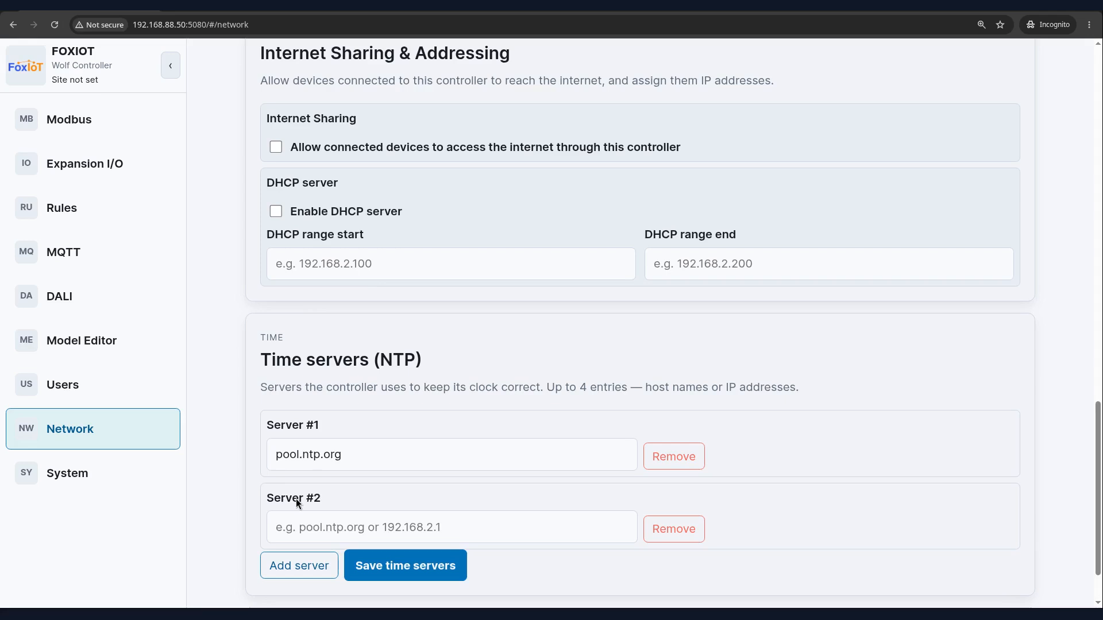
{"action": "left_click", "coordinate": [301, 524]}
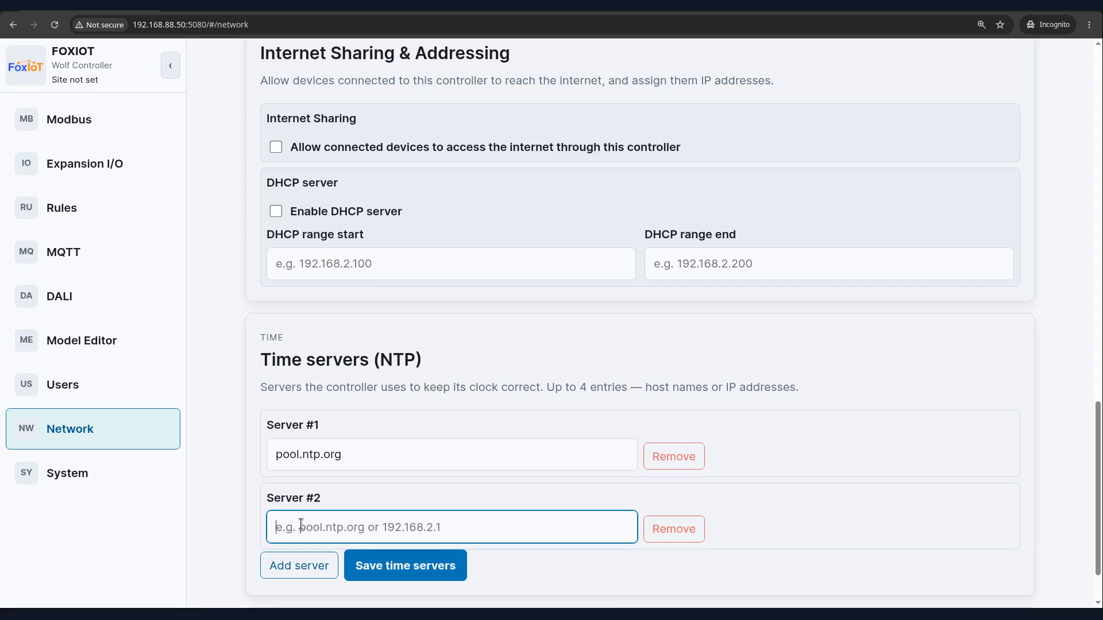
{"action": "type", "text": "192.168.88.2"}
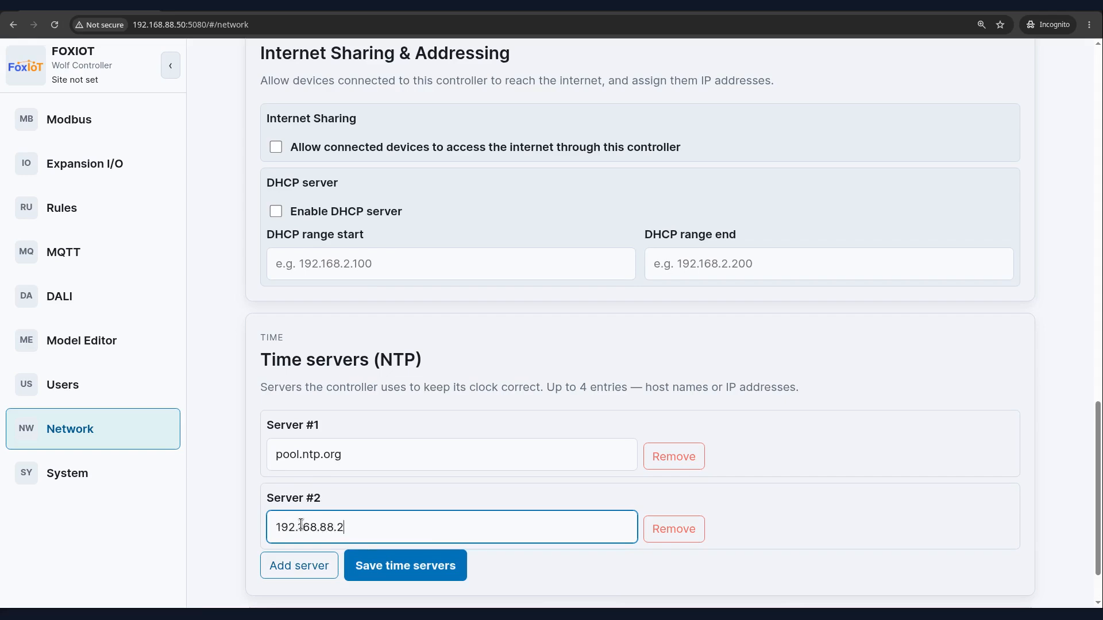
Add a third NTP time server time.cloudflare.com and save the time servers
{"action": "left_click", "coordinate": [295, 570]}
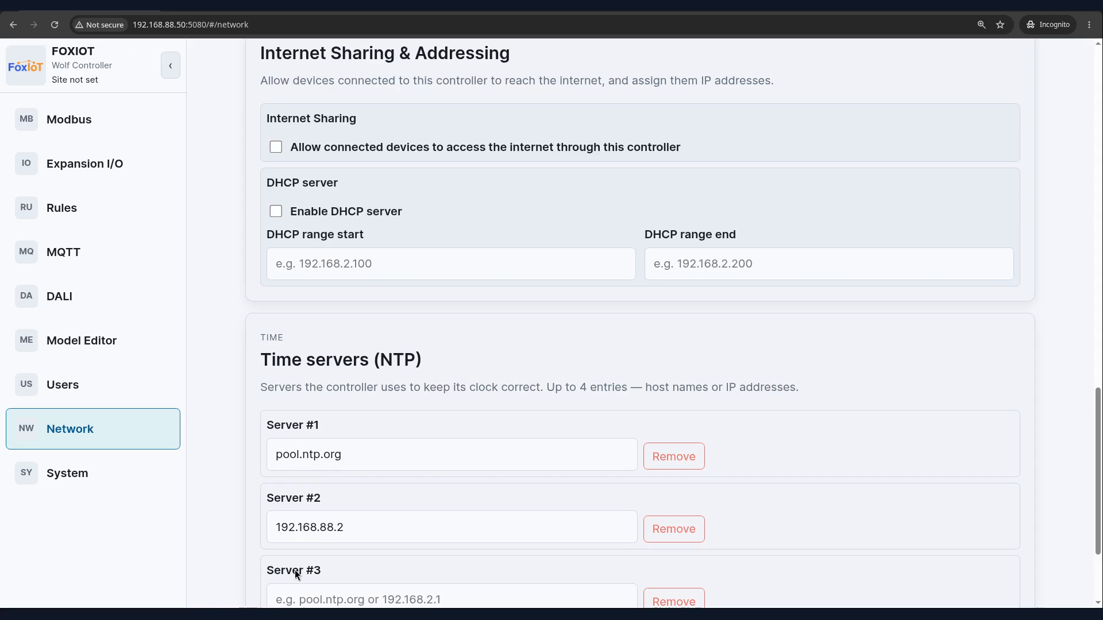
{"action": "scroll", "coordinate": [294, 570], "scroll_direction": "down", "scroll_amount": 3}
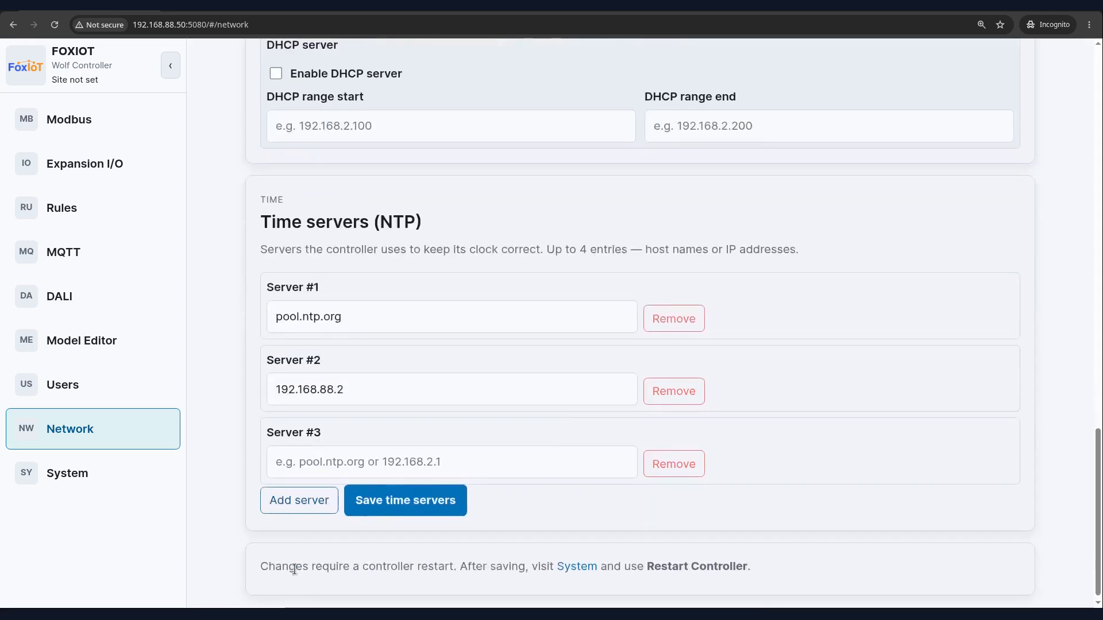
{"action": "left_click", "coordinate": [312, 462]}
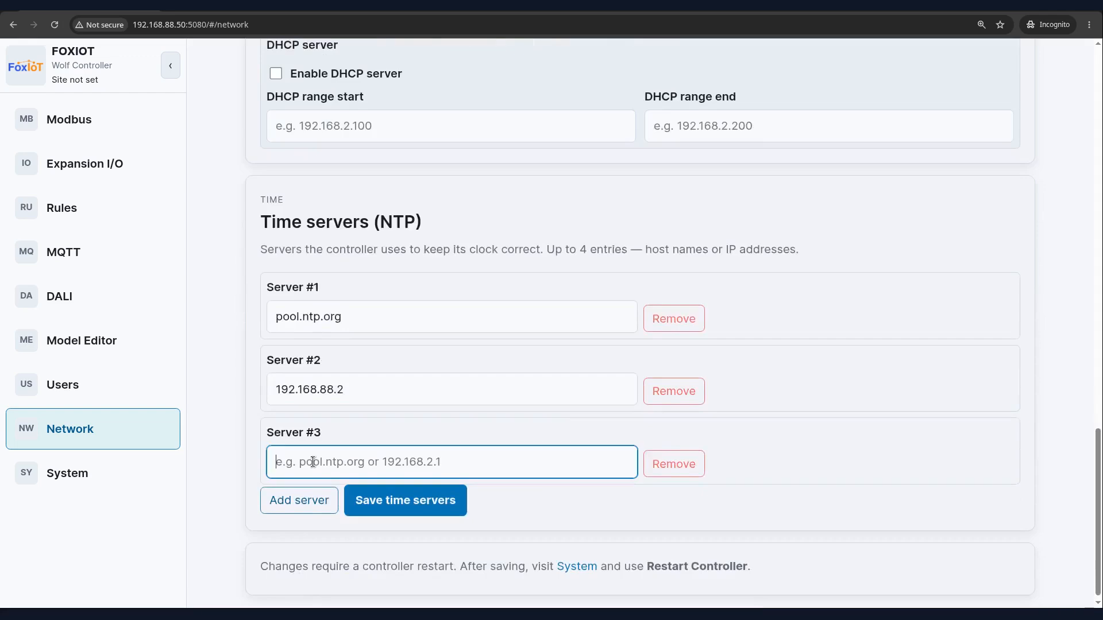
{"action": "type", "text": "time.cloudflare.com"}
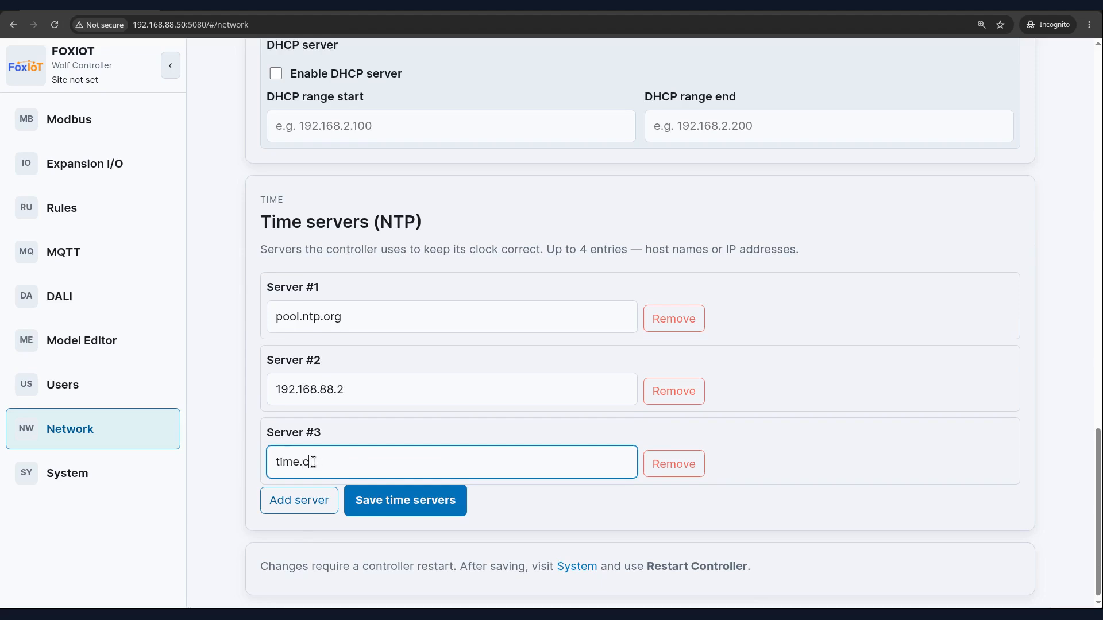
{"action": "left_click", "coordinate": [404, 503]}
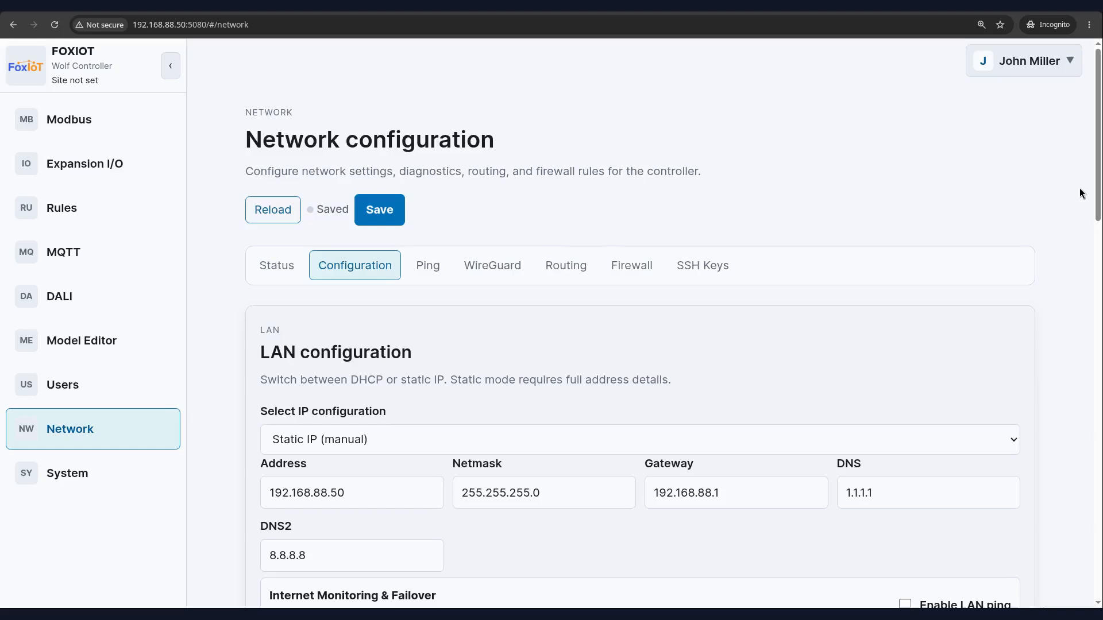
Activate the LTE modem and re-enter the WWAN Access Point Name as internet
{"action": "scroll", "coordinate": [1080, 188], "scroll_direction": "down", "scroll_amount": 7}
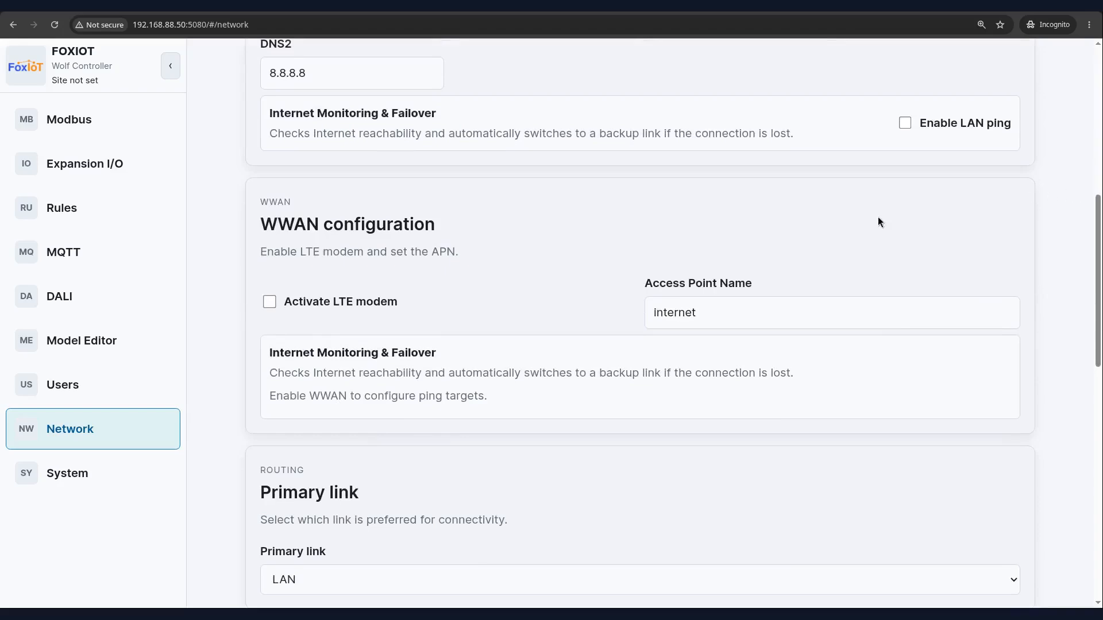
{"action": "left_click", "coordinate": [272, 302]}
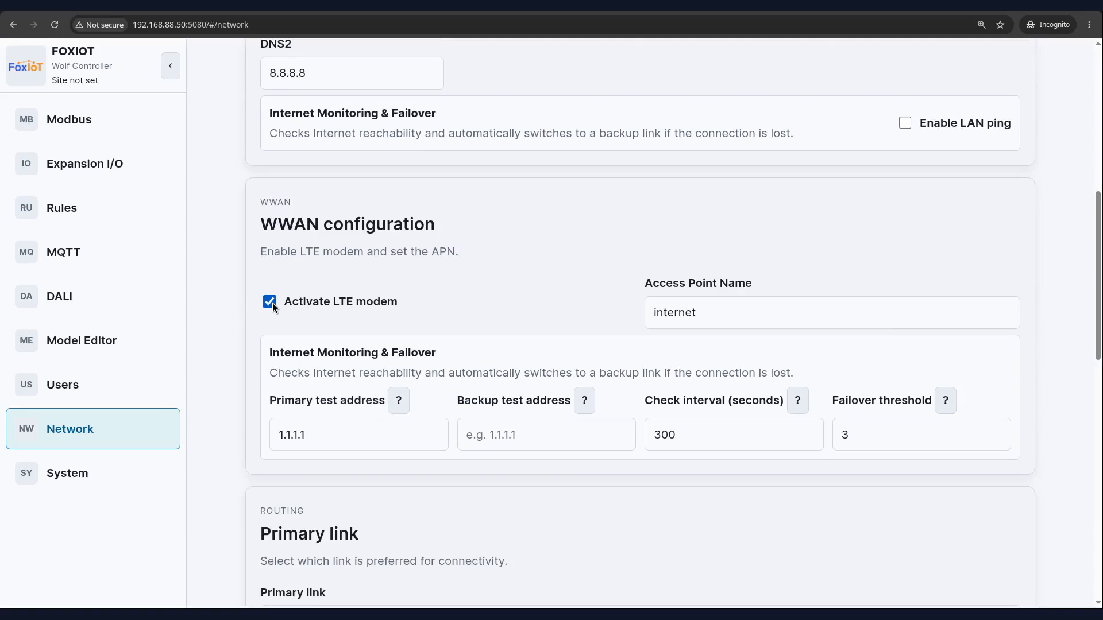
{"action": "left_click", "coordinate": [688, 310]}
{"action": "double_click", "coordinate": [688, 308]}
{"action": "key", "text": "BackSpace"}
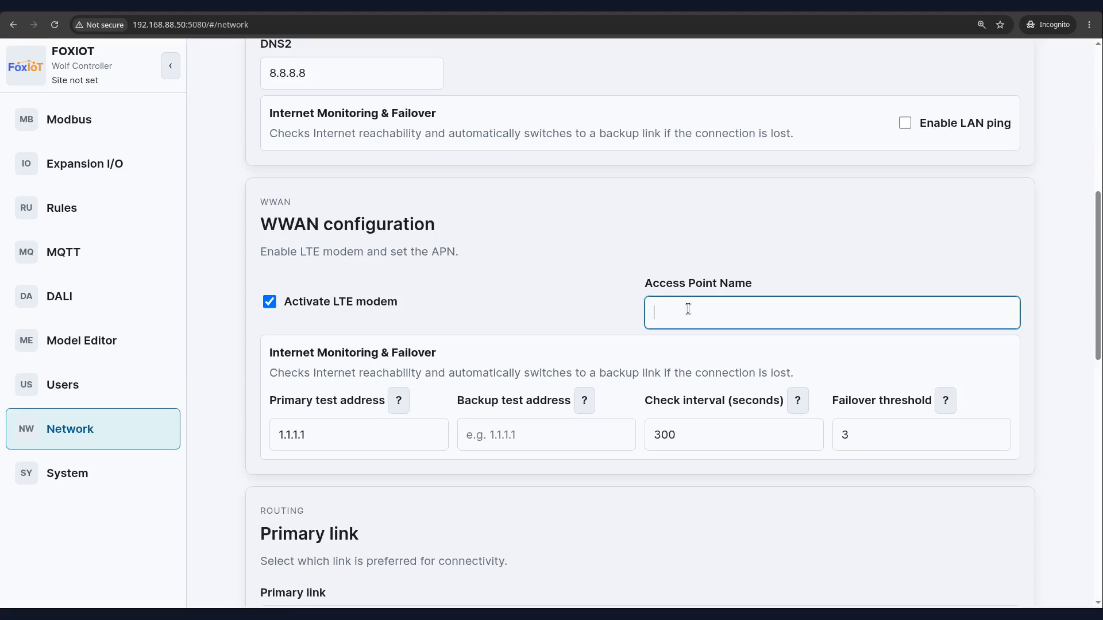
{"action": "type", "text": "internet"}
Set the WWAN failover primary test address to 8.8.8.8 and the backup test address to 1.1.1.1
{"action": "left_click", "coordinate": [294, 434]}
{"action": "double_click", "coordinate": [294, 435]}
{"action": "key", "text": "BackSpace"}
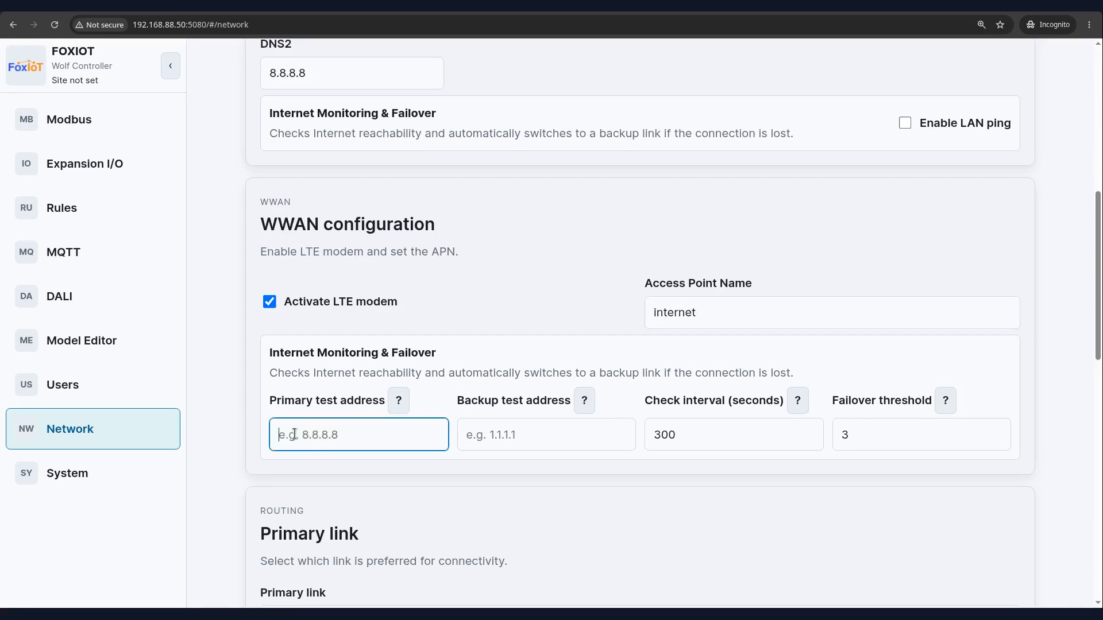
{"action": "type", "text": "8.8.8.8"}
{"action": "left_click", "coordinate": [495, 436]}
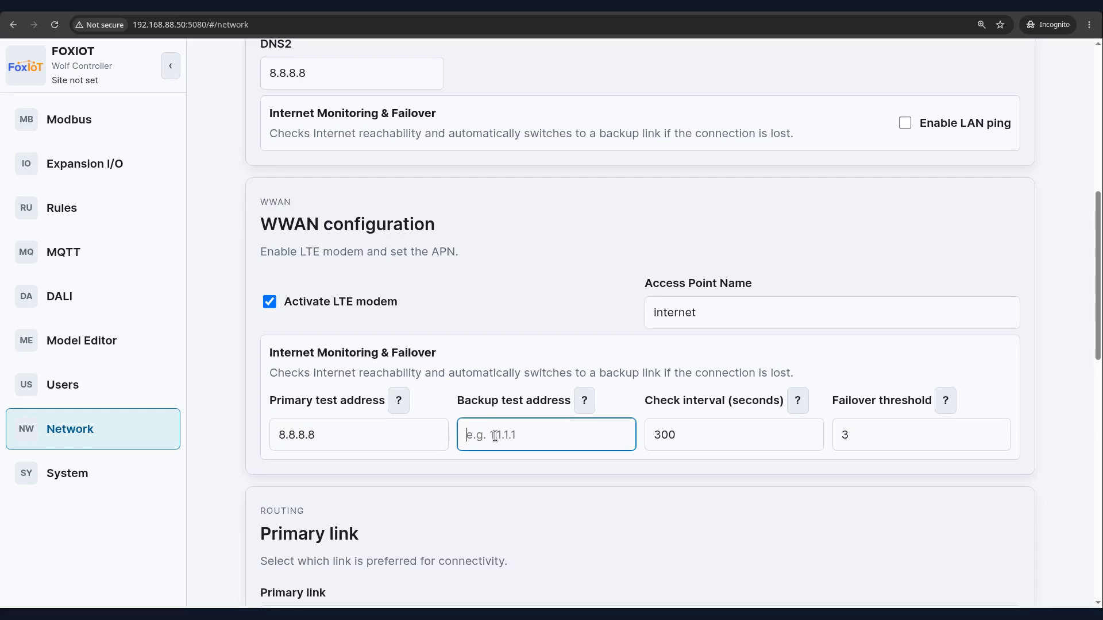
{"action": "type", "text": "1.1.1.1"}
Set the WWAN check interval to 60 seconds
{"action": "left_click", "coordinate": [670, 435]}
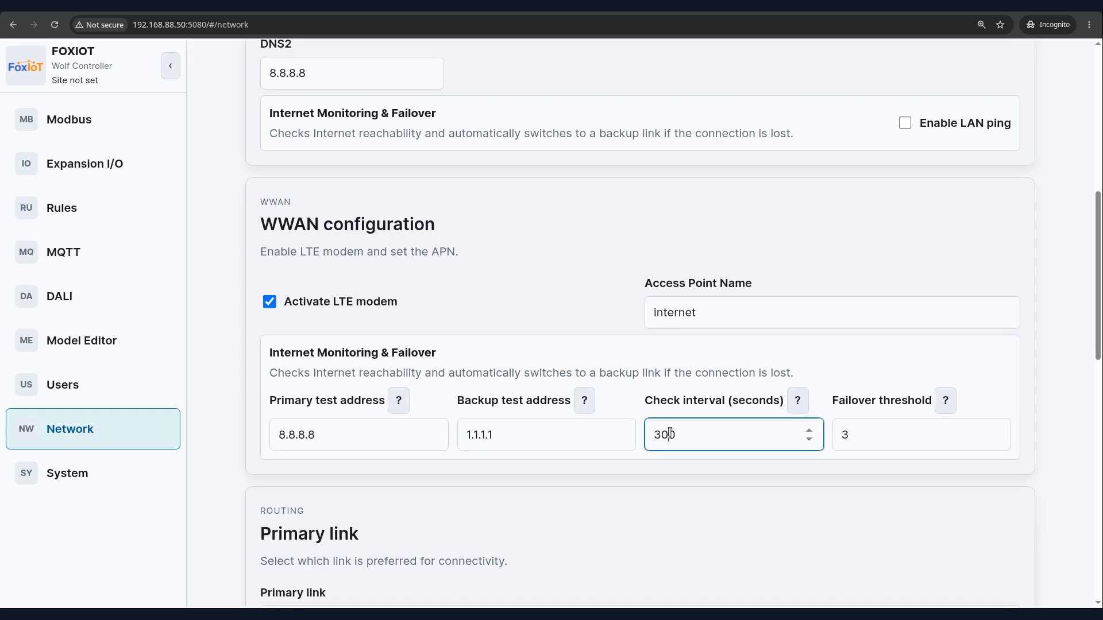
{"action": "key", "text": "ctrl+a"}
{"action": "key", "text": "BackSpace"}
{"action": "type", "text": "60"}
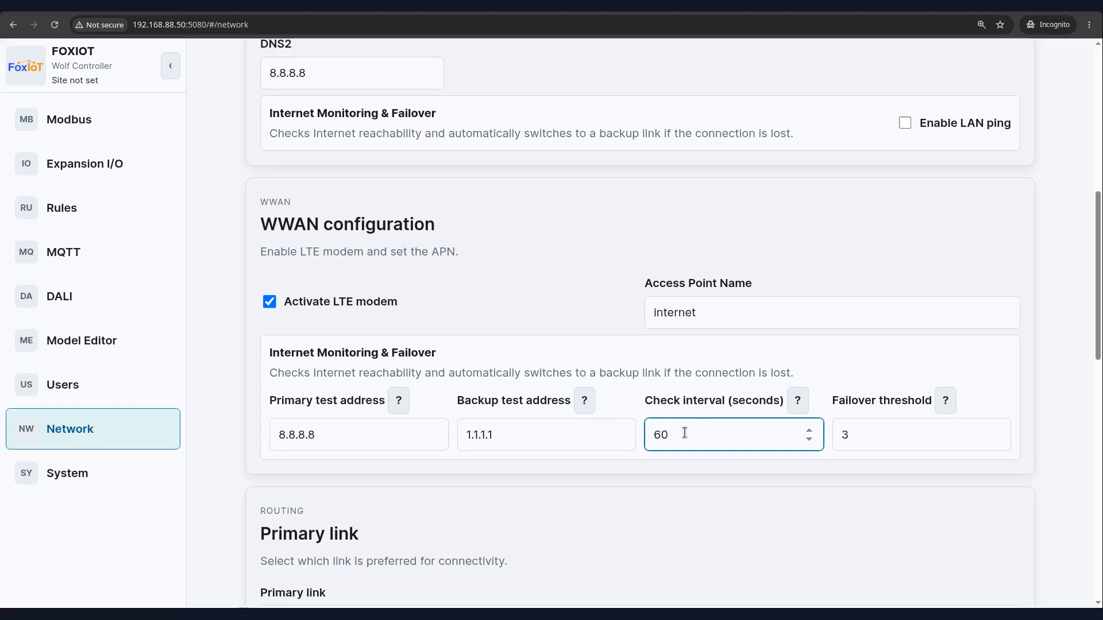
{"action": "left_click", "coordinate": [853, 434]}
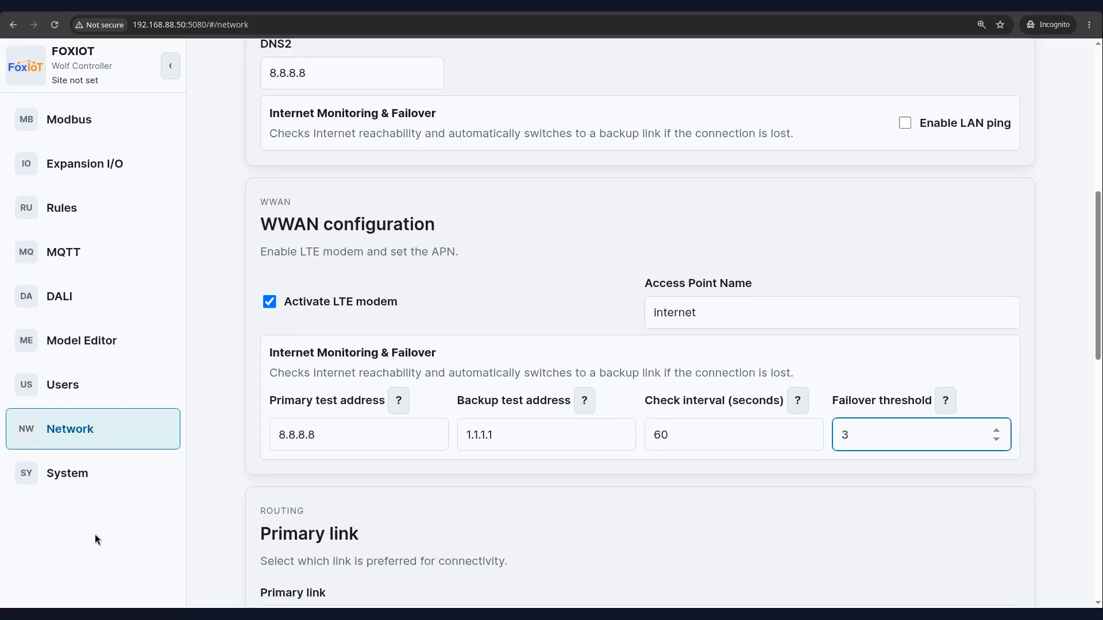
Enable LAN ping and set its primary and backup test addresses to 8.8.8.8 and 1.1.1.1
{"action": "scroll", "coordinate": [91, 536], "scroll_direction": "down", "scroll_amount": 2}
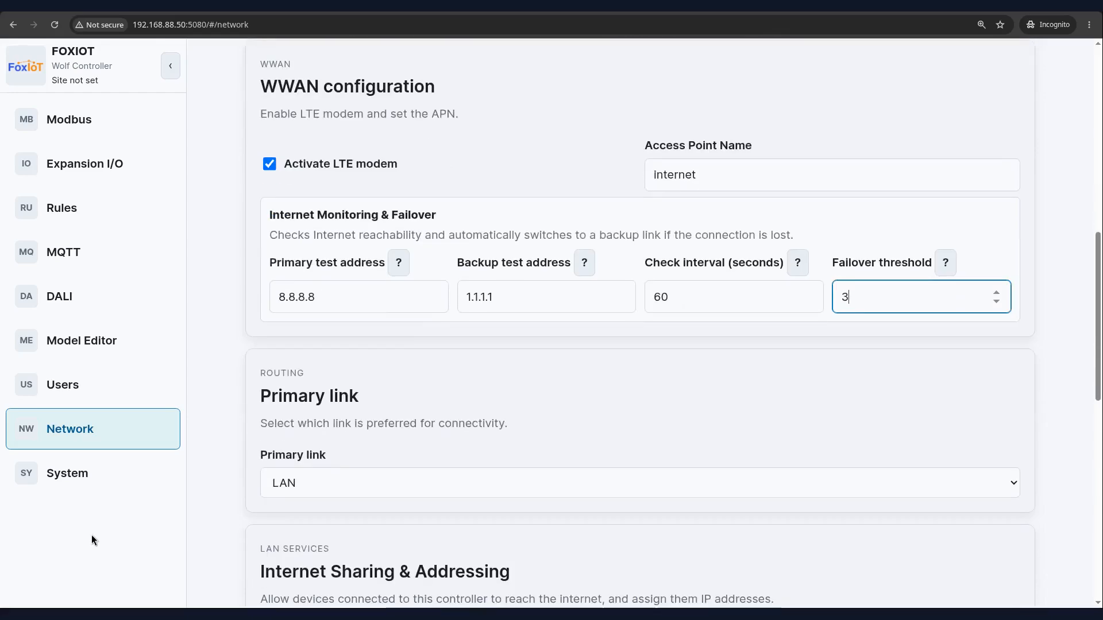
{"action": "scroll", "coordinate": [92, 536], "scroll_direction": "up", "scroll_amount": 2}
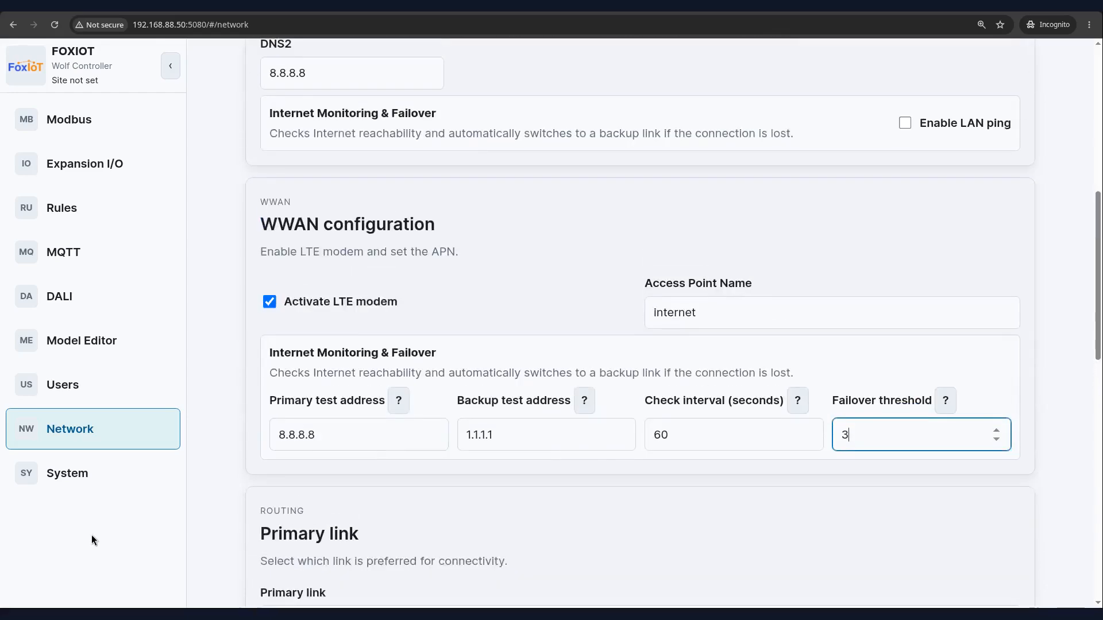
{"action": "scroll", "coordinate": [91, 535], "scroll_direction": "up", "scroll_amount": 5}
{"action": "left_click", "coordinate": [905, 467]}
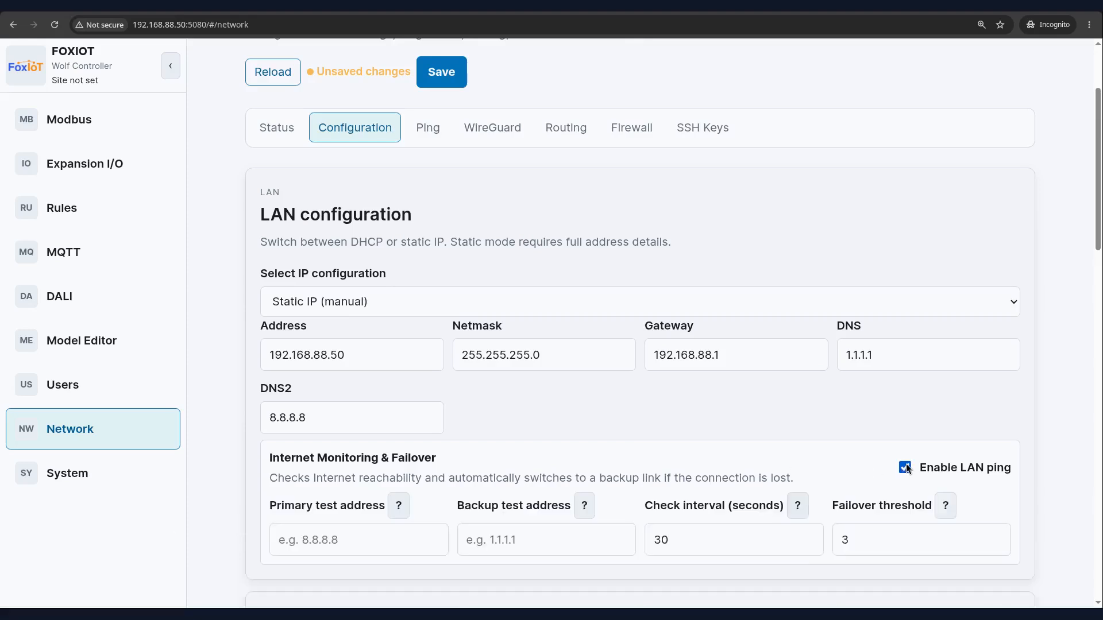
{"action": "left_click", "coordinate": [318, 539]}
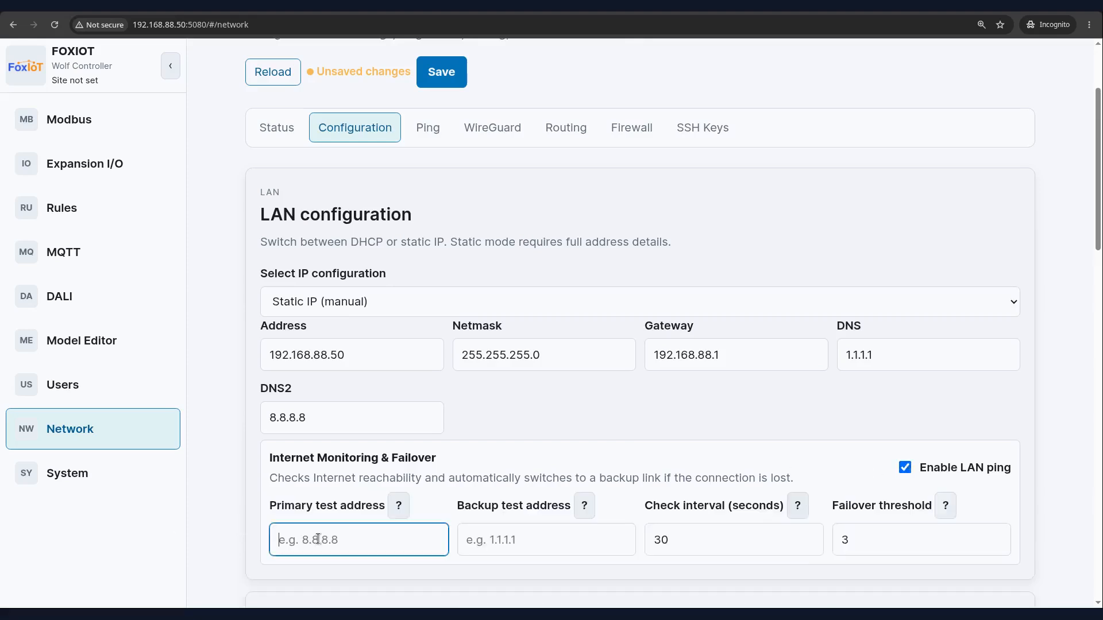
{"action": "type", "text": "8.8.8.8"}
{"action": "left_click", "coordinate": [507, 539]}
{"action": "type", "text": "1.1.1.1"}
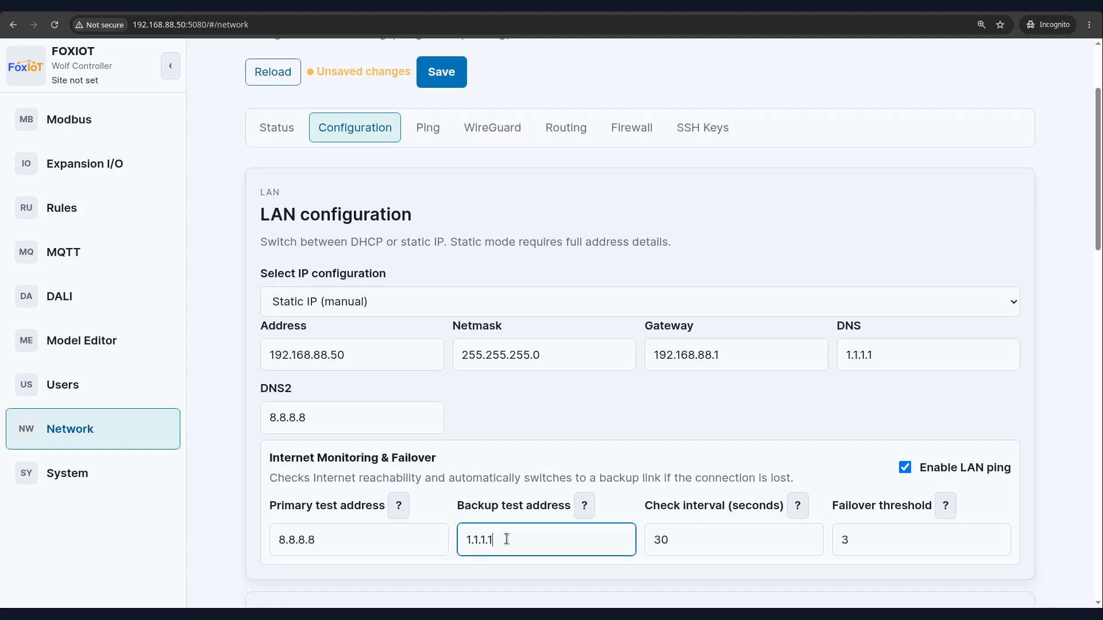
Set the LAN check interval to 25 seconds and the failover threshold to 2, then save the configuration
{"action": "left_click", "coordinate": [663, 537]}
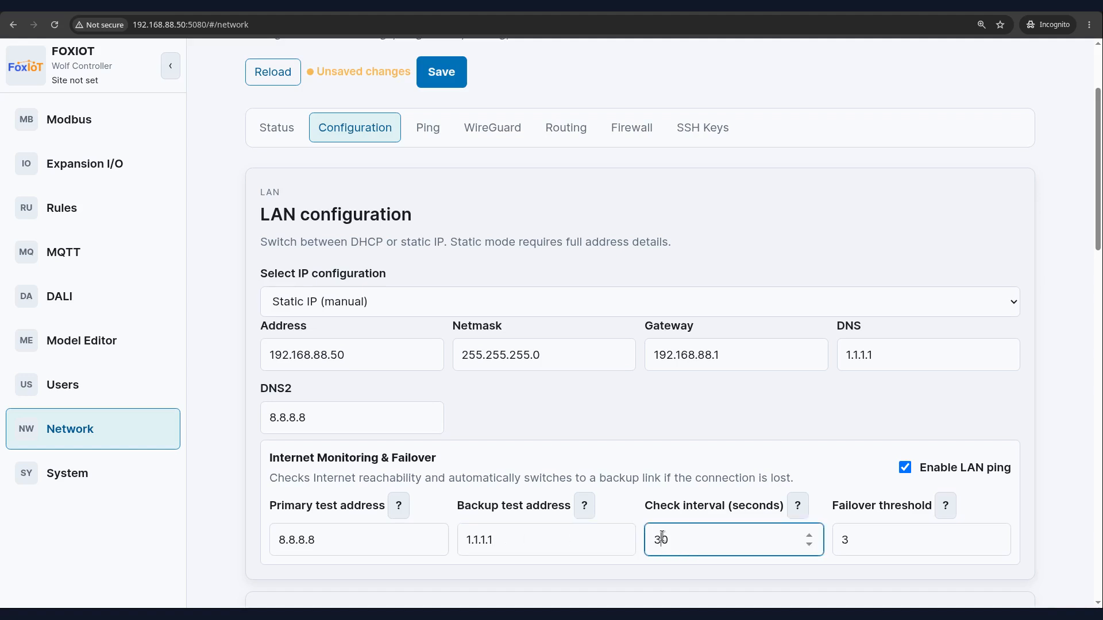
{"action": "type", "text": "25"}
{"action": "left_click", "coordinate": [855, 540]}
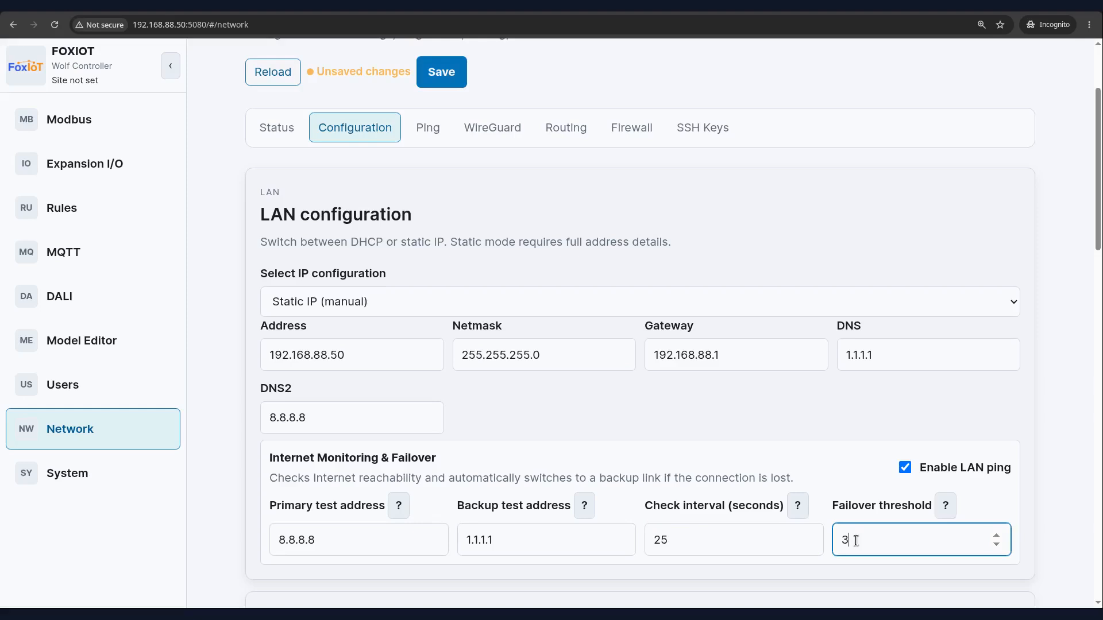
{"action": "key", "text": "BackSpace"}
{"action": "type", "text": "2"}
{"action": "scroll", "coordinate": [92, 536], "scroll_direction": "up", "scroll_amount": 3}
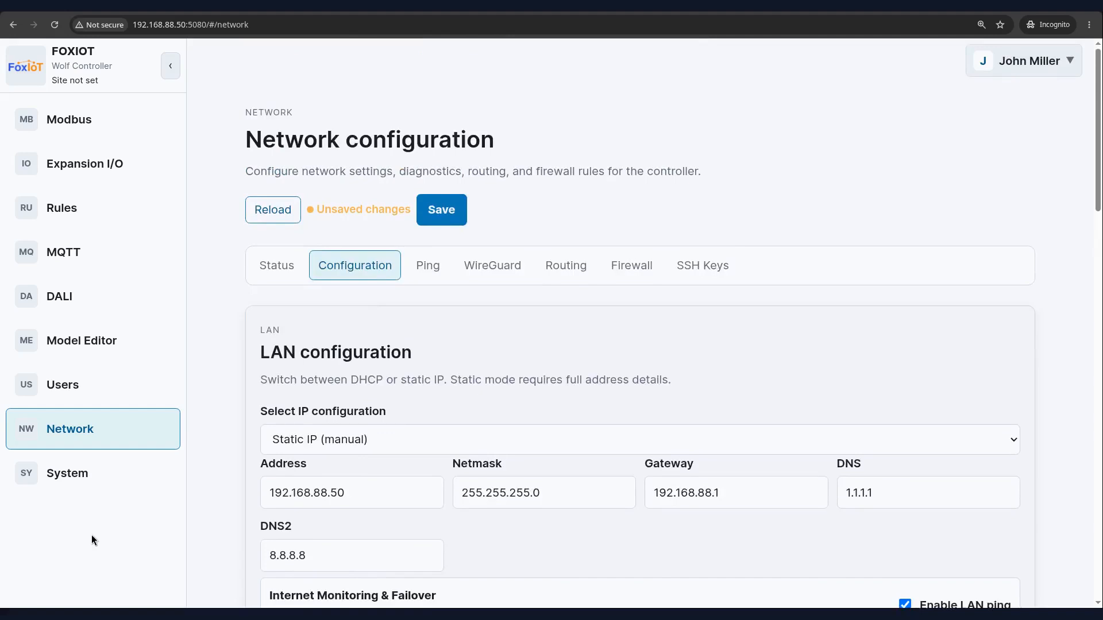
{"action": "left_click", "coordinate": [435, 212]}
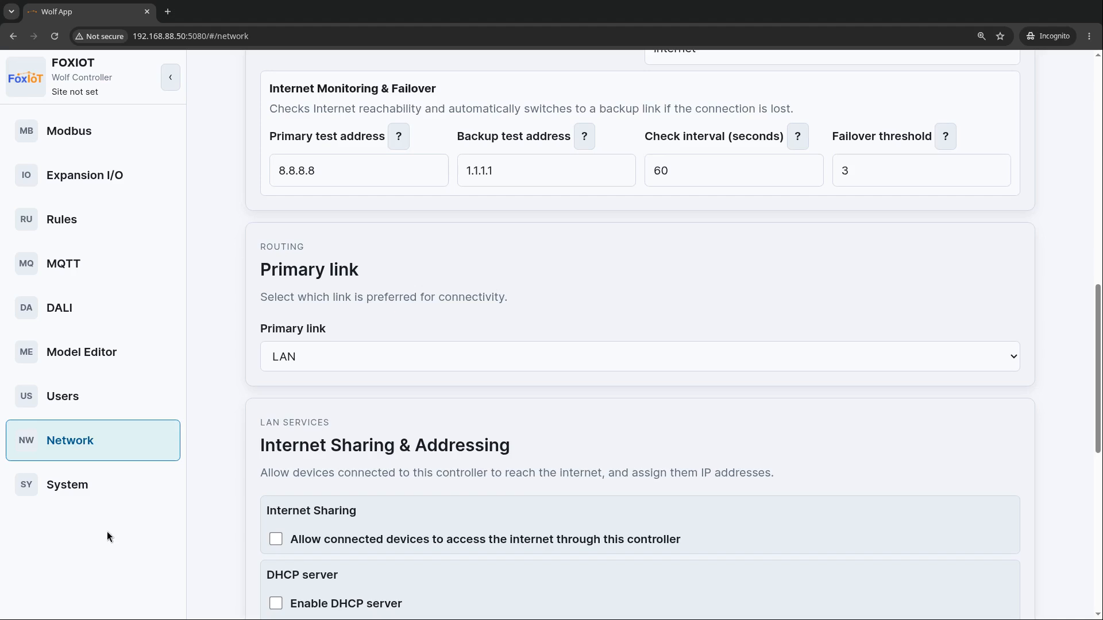
Set the primary link to Modem and disable LAN ping monitoring
{"action": "left_click", "coordinate": [290, 360]}
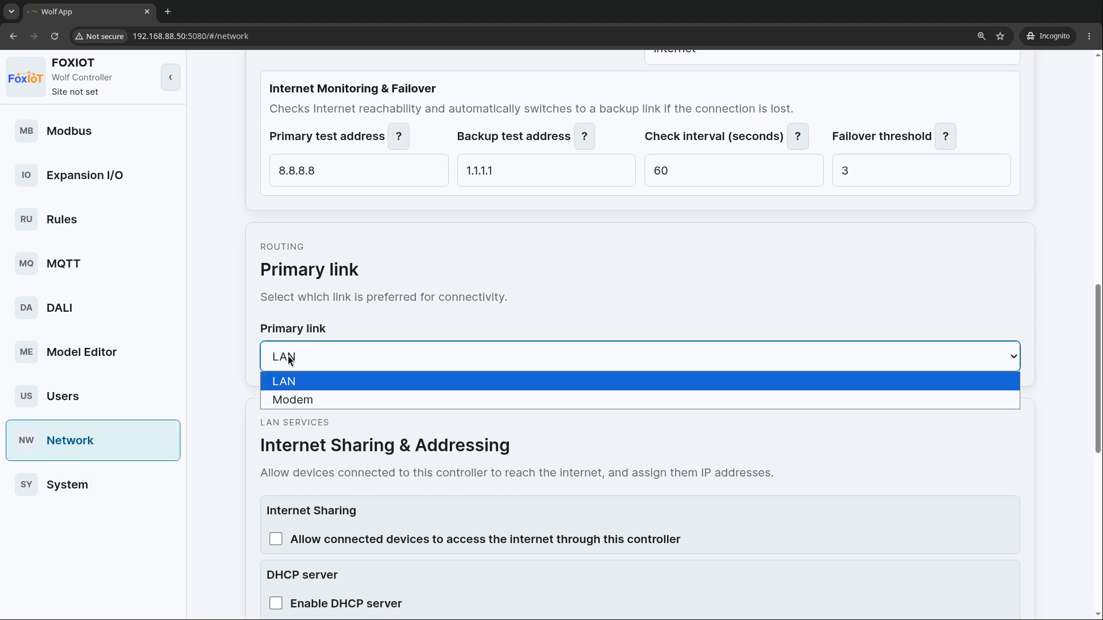
{"action": "left_click", "coordinate": [302, 402]}
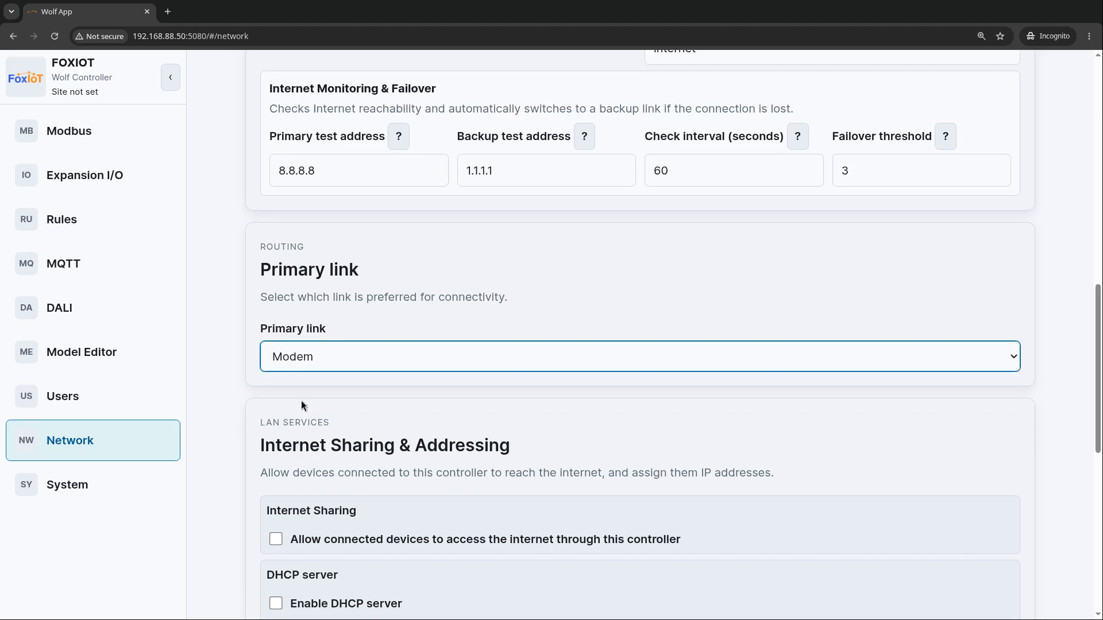
{"action": "scroll", "coordinate": [93, 553], "scroll_direction": "up", "scroll_amount": 8}
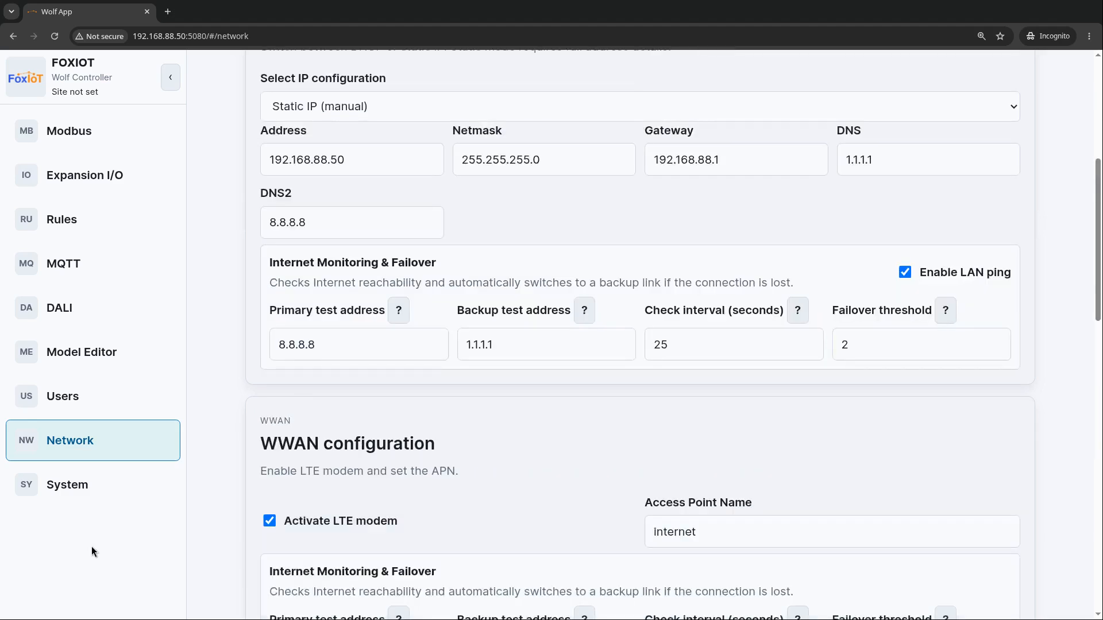
{"action": "left_click", "coordinate": [905, 272]}
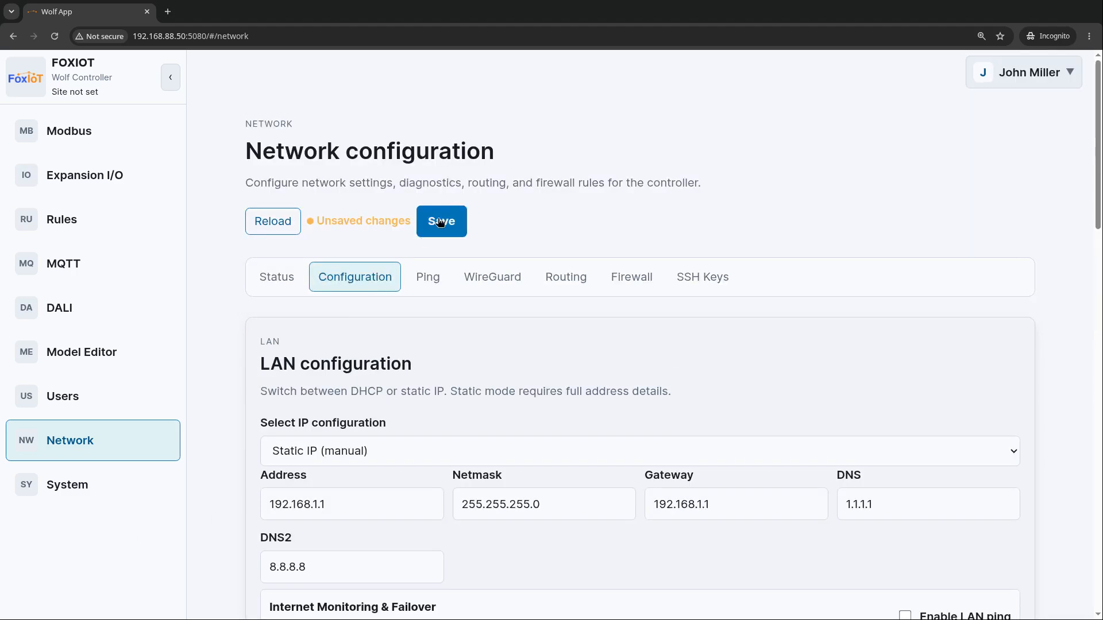
Change the LAN static address and gateway to 192.168.1.1
{"action": "left_click", "coordinate": [437, 222]}
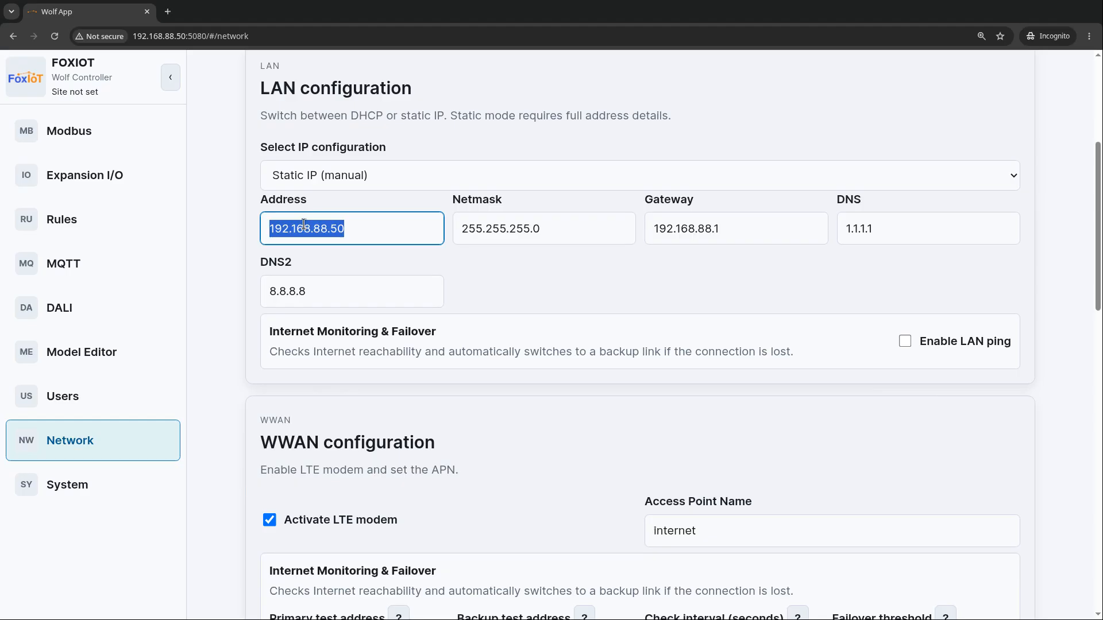
{"action": "key", "text": "BackSpace"}
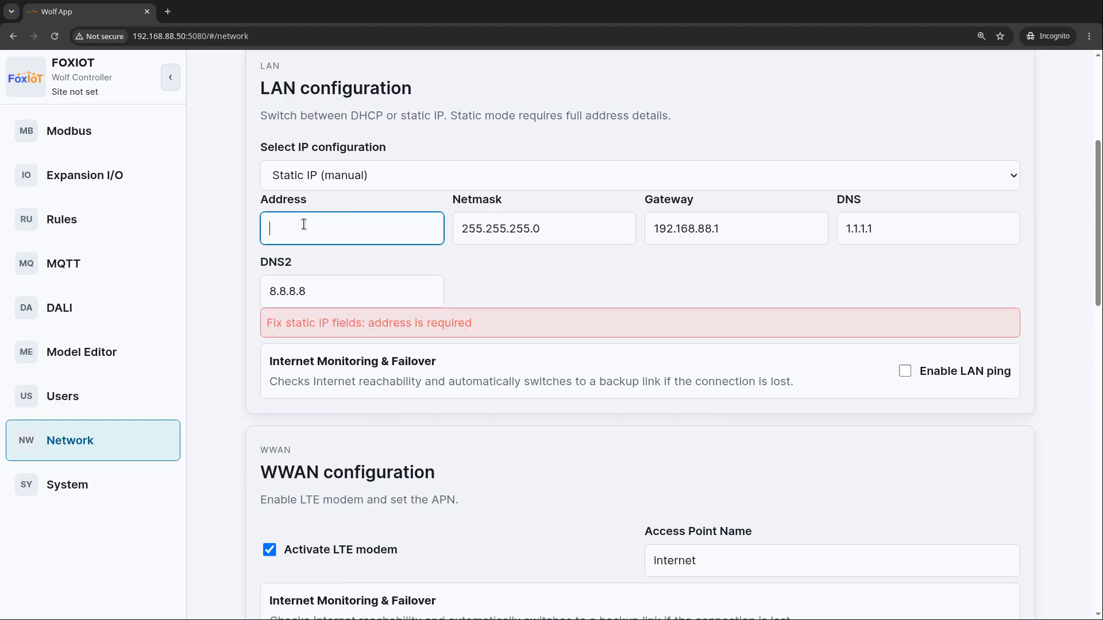
{"action": "type", "text": "192.168.1.1"}
{"action": "triple_click", "coordinate": [691, 223]}
{"action": "key", "text": "BackSpace"}
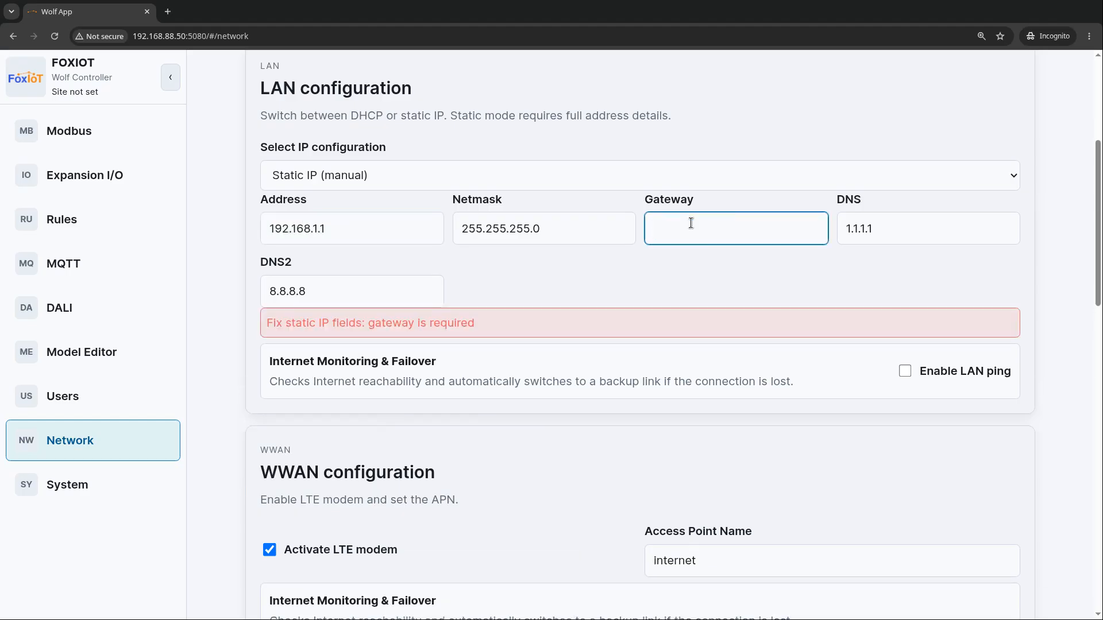
{"action": "type", "text": "192.168.1.1"}
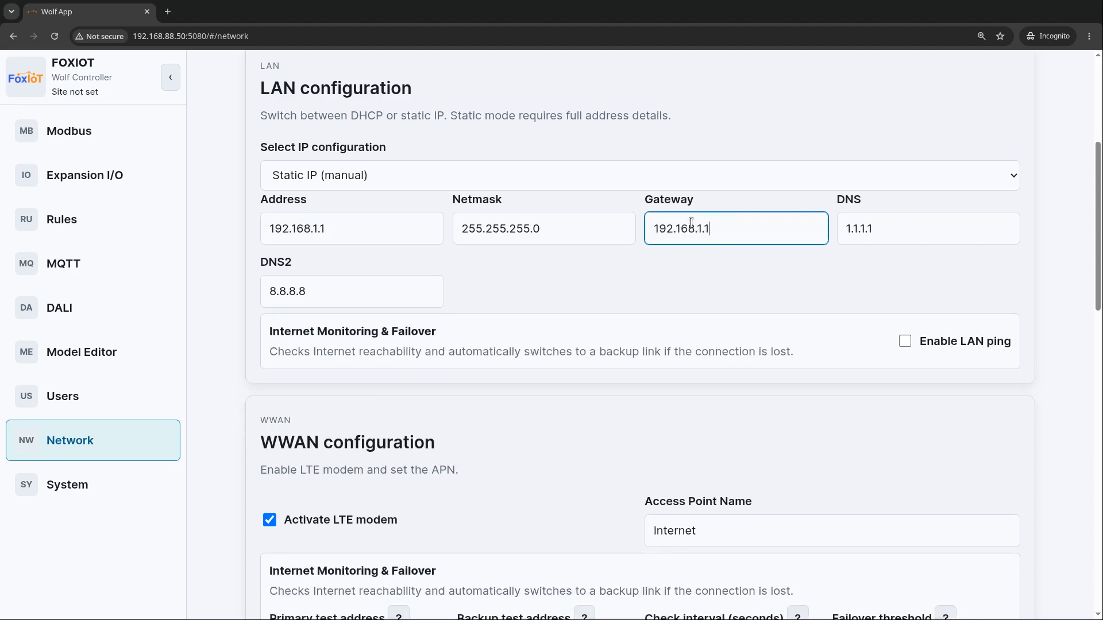
Enable internet sharing and the DHCP server with a range from 192.168.1.100 to 192.168.1.150
{"action": "scroll", "coordinate": [92, 548], "scroll_direction": "down", "scroll_amount": 10}
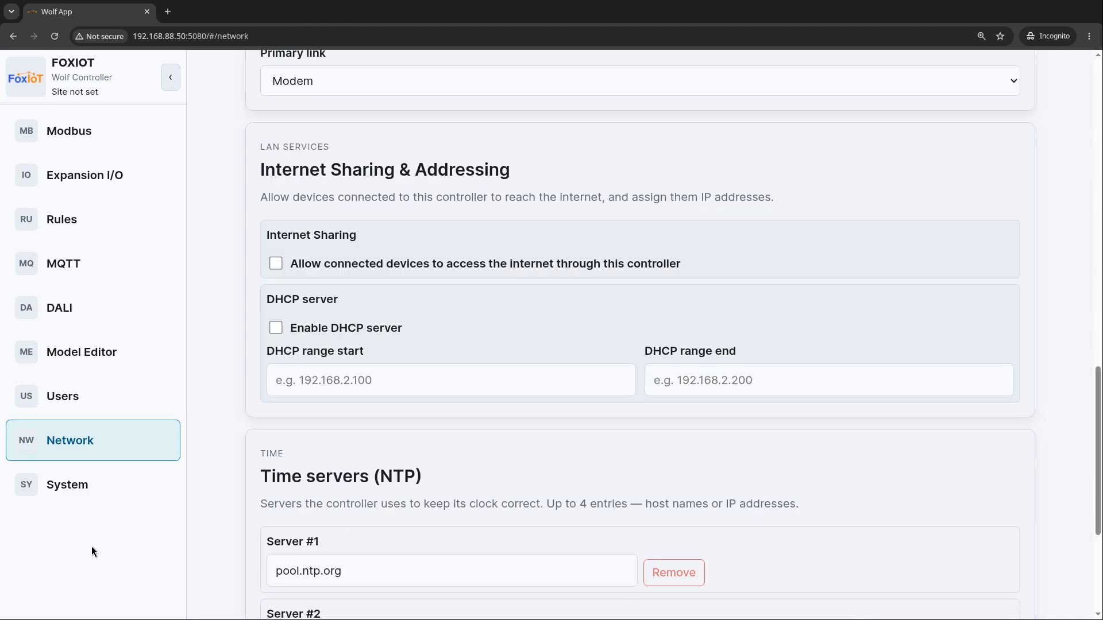
{"action": "left_click", "coordinate": [276, 264]}
{"action": "left_click", "coordinate": [277, 328]}
{"action": "left_click", "coordinate": [316, 382]}
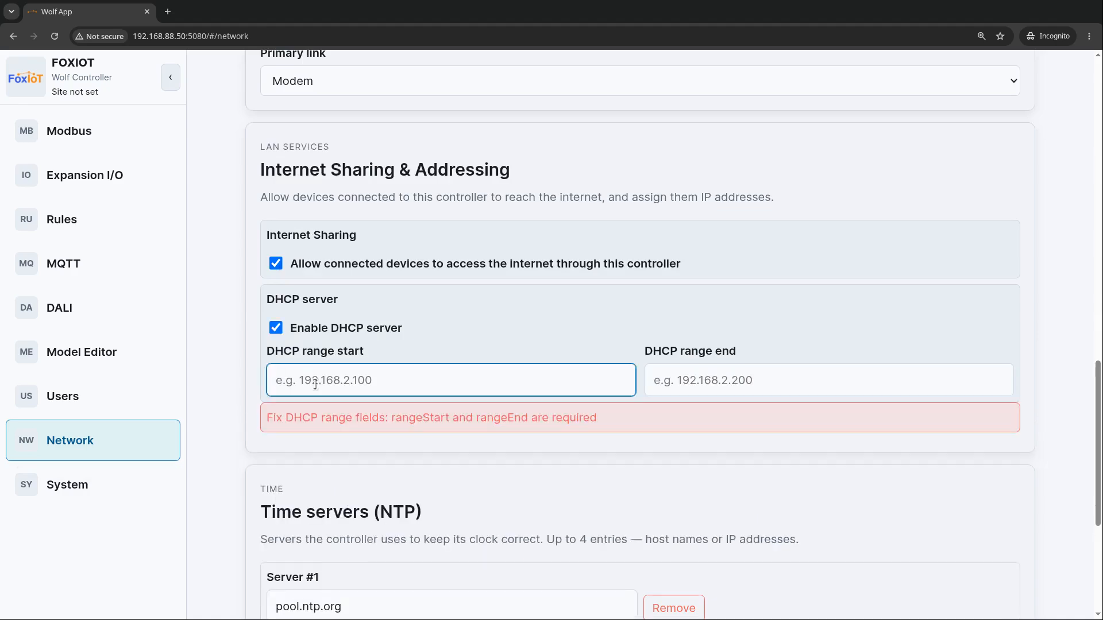
{"action": "type", "text": "192.168.1.100"}
{"action": "left_click", "coordinate": [704, 383]}
{"action": "type", "text": "192.168.1.150"}
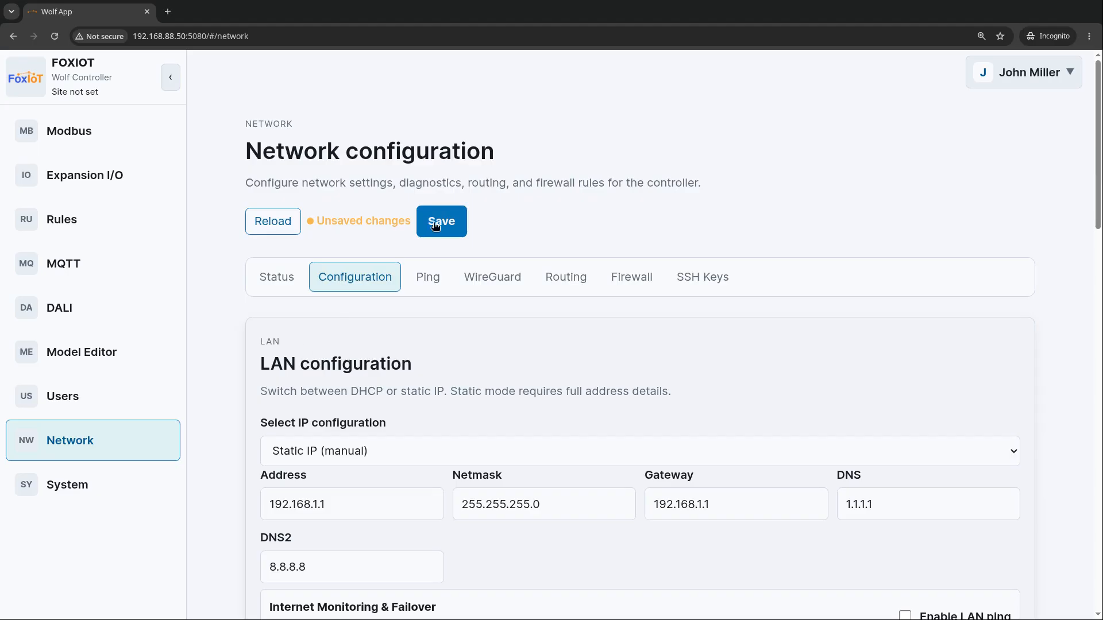
Save the network configuration and review the interface and modem status
{"action": "left_click", "coordinate": [438, 222]}
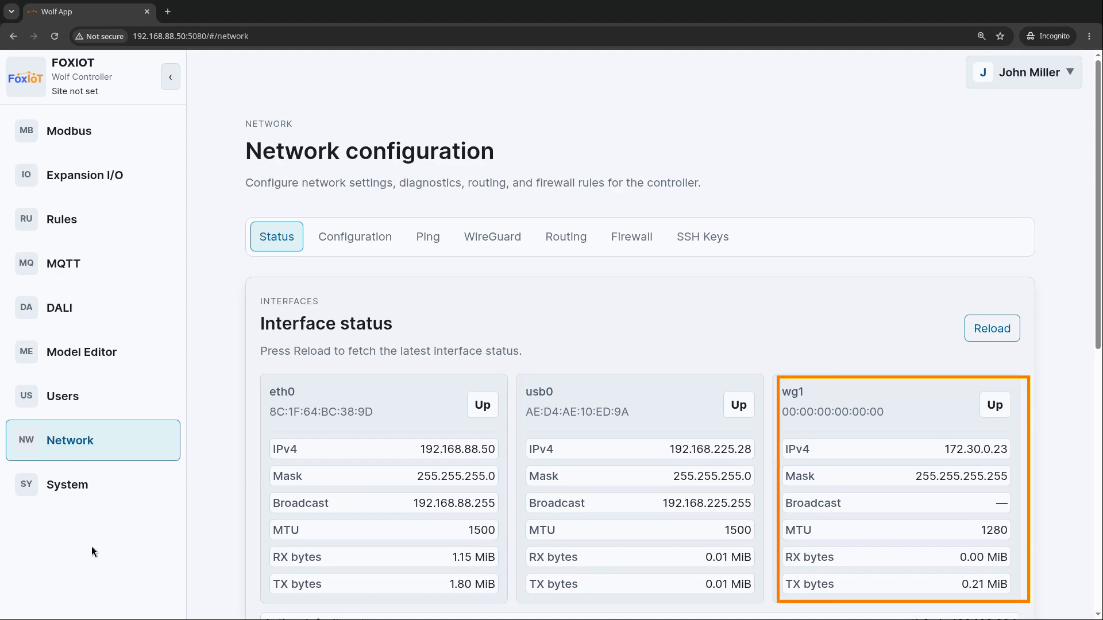
{"action": "scroll", "coordinate": [92, 551], "scroll_direction": "down", "scroll_amount": 9}
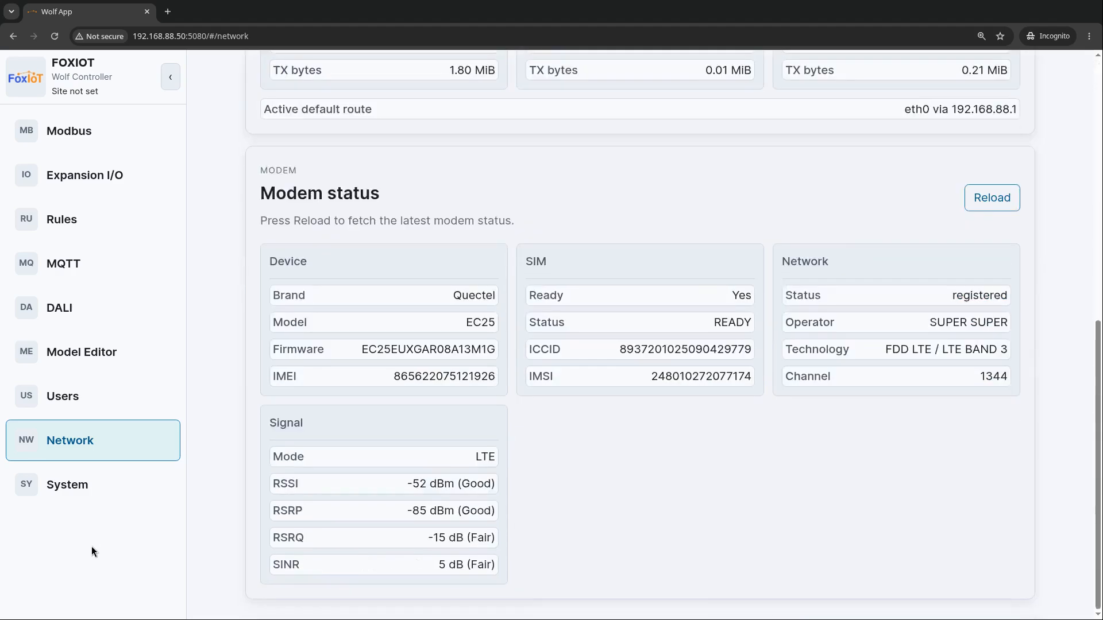